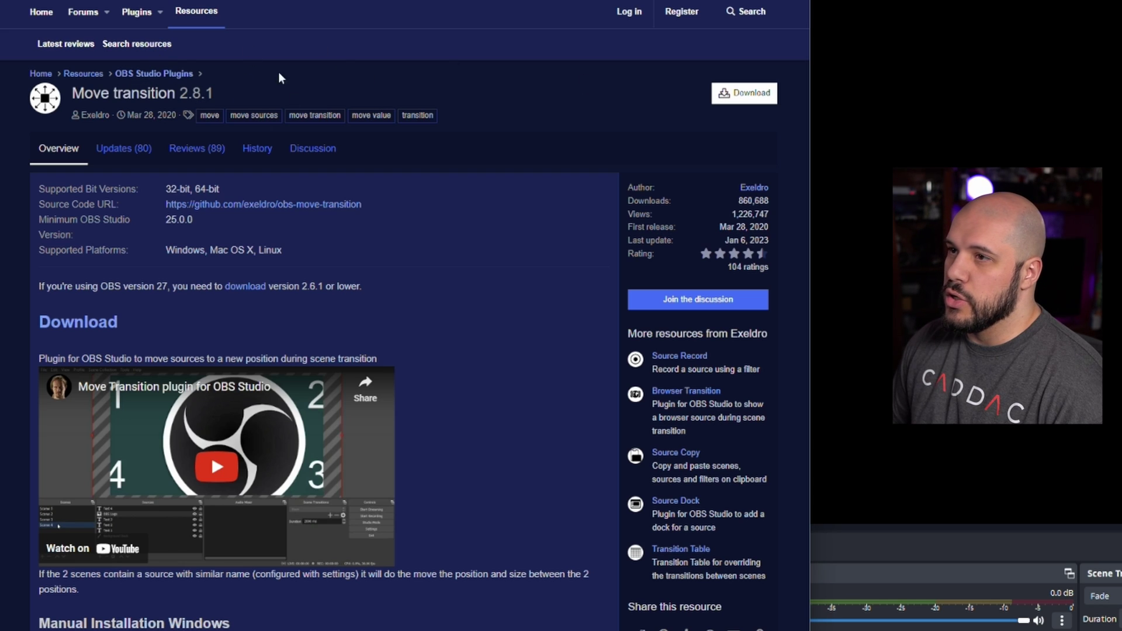
- Download the Move Transition 2.8.1 Windows installer and install it with the default location and Start menu folder
click(728, 99)
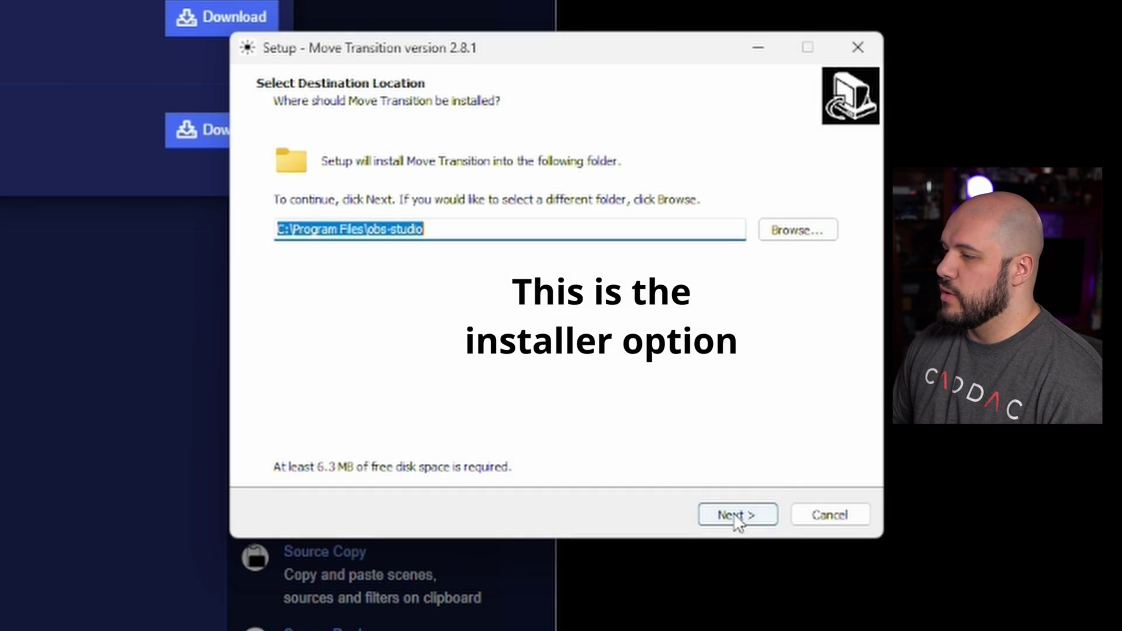
click(734, 515)
click(734, 515)
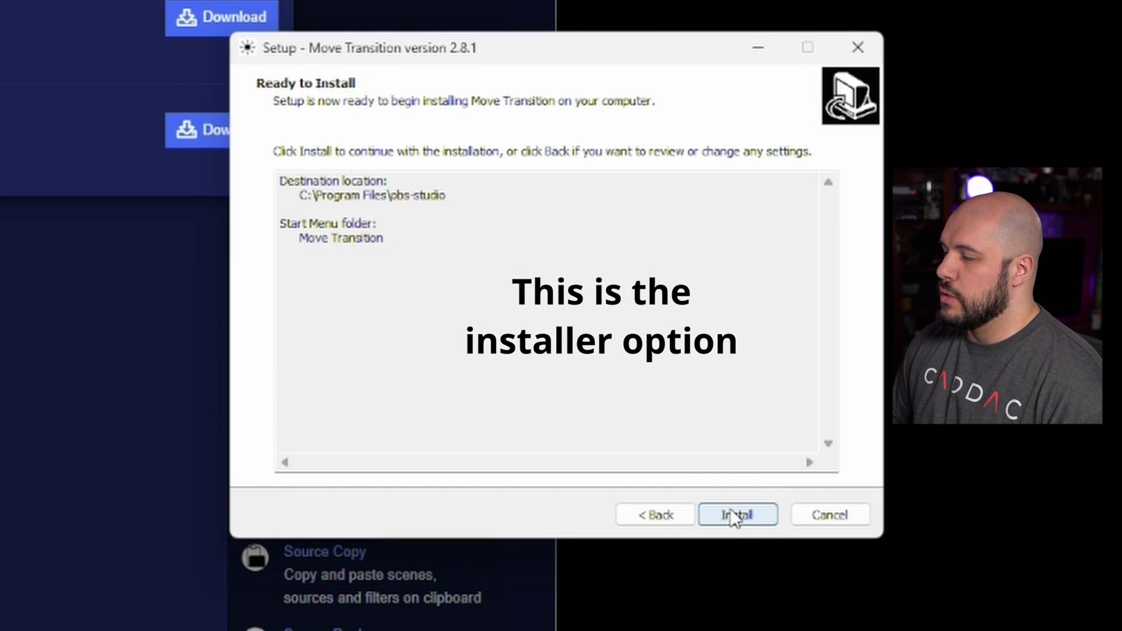
click(732, 515)
click(728, 514)
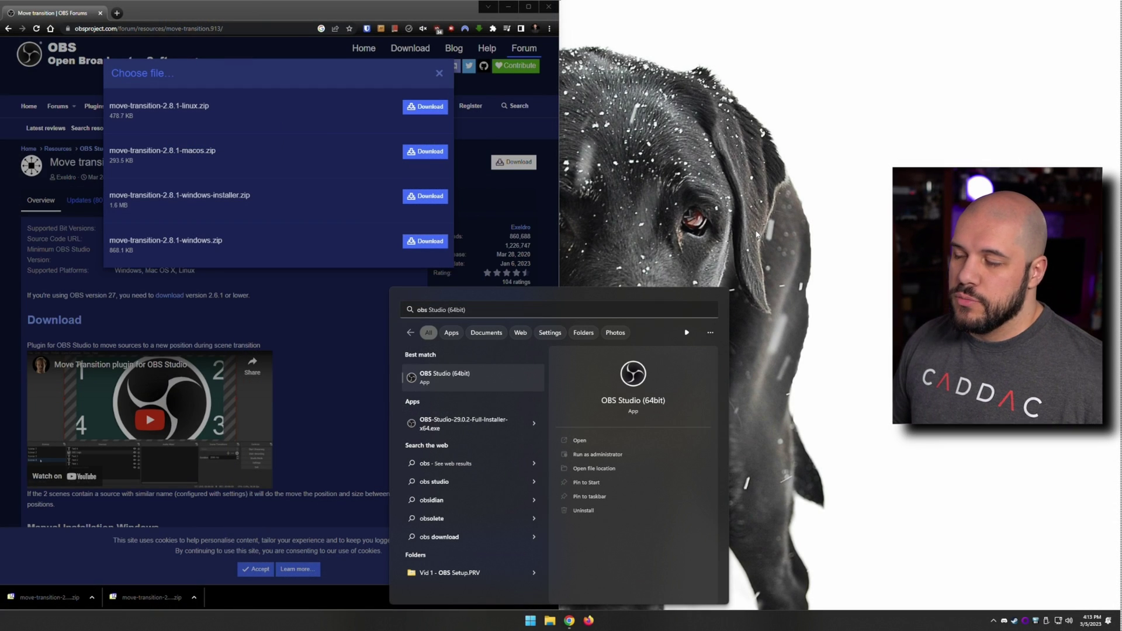
- Launch OBS Studio (64bit) from the Start menu search results
click(524, 371)
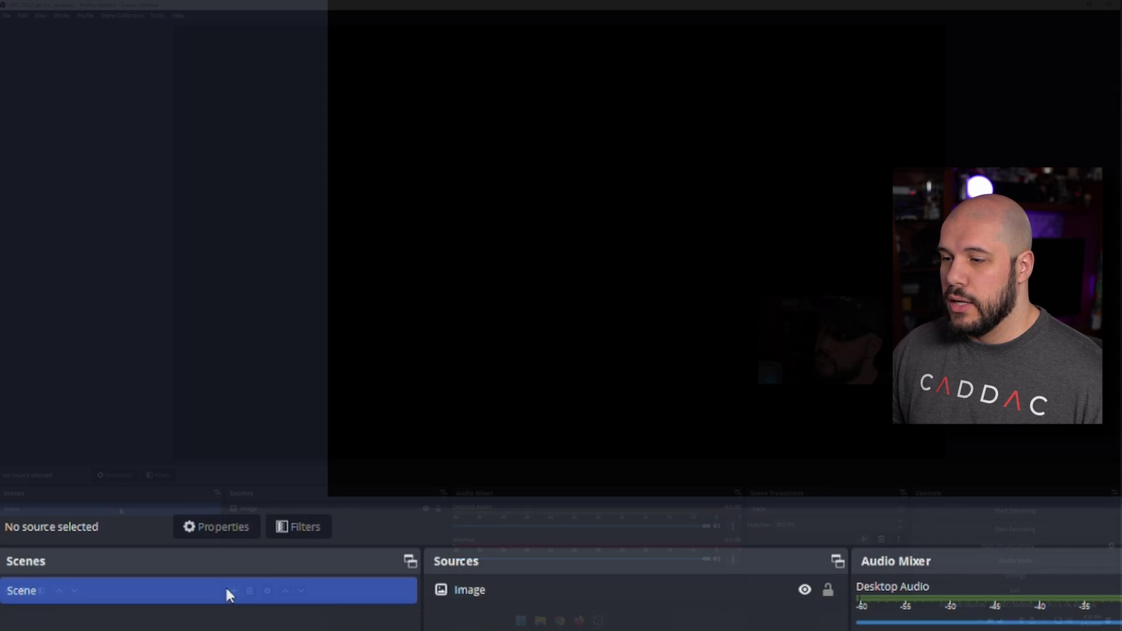
- Add a Move Source filter named 'Top Left' to the Scene's filters
right_click(120, 509)
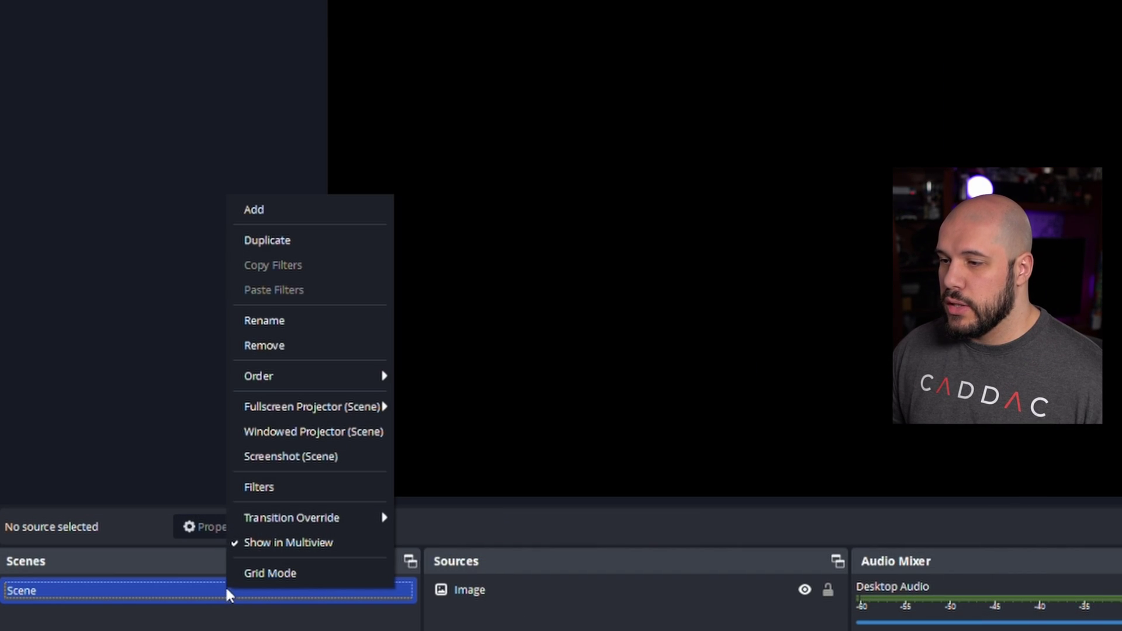
click(295, 494)
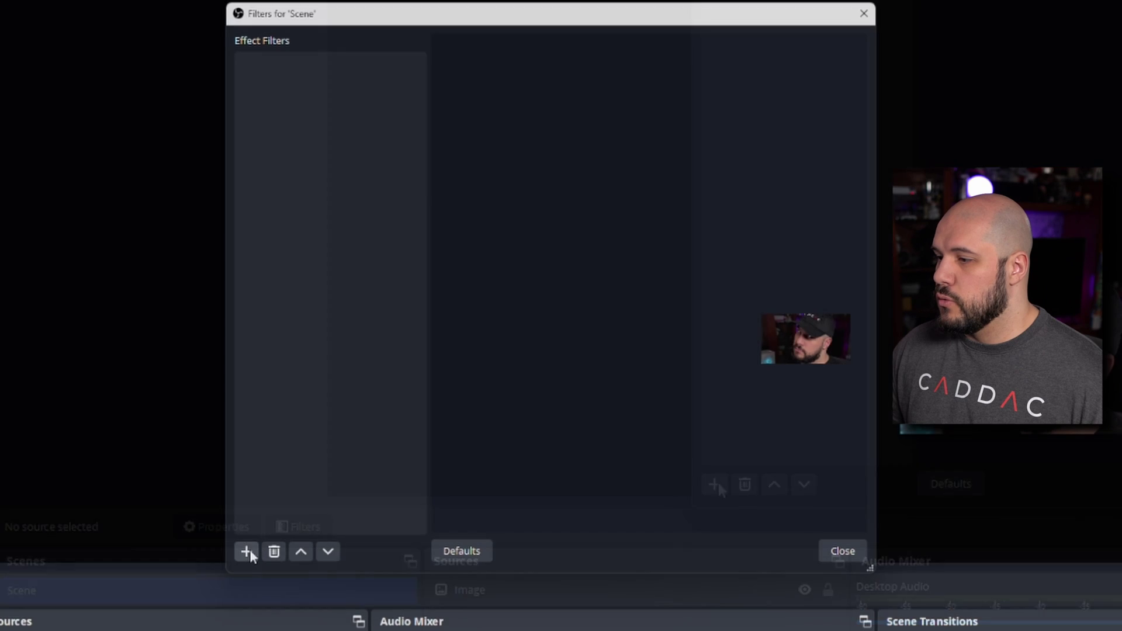
click(248, 552)
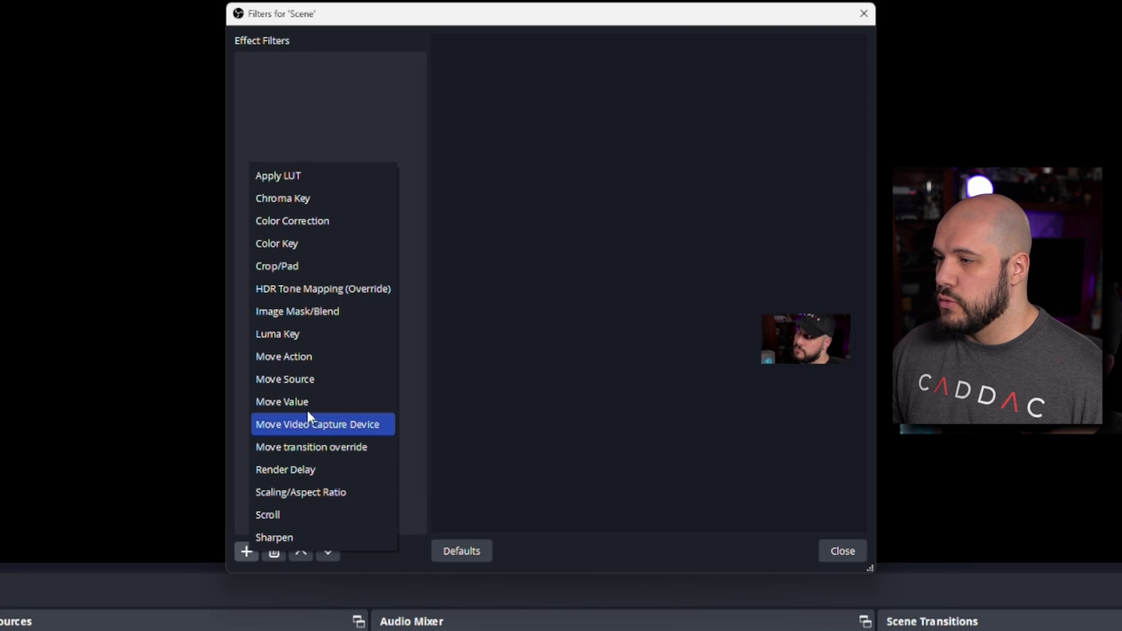
click(312, 379)
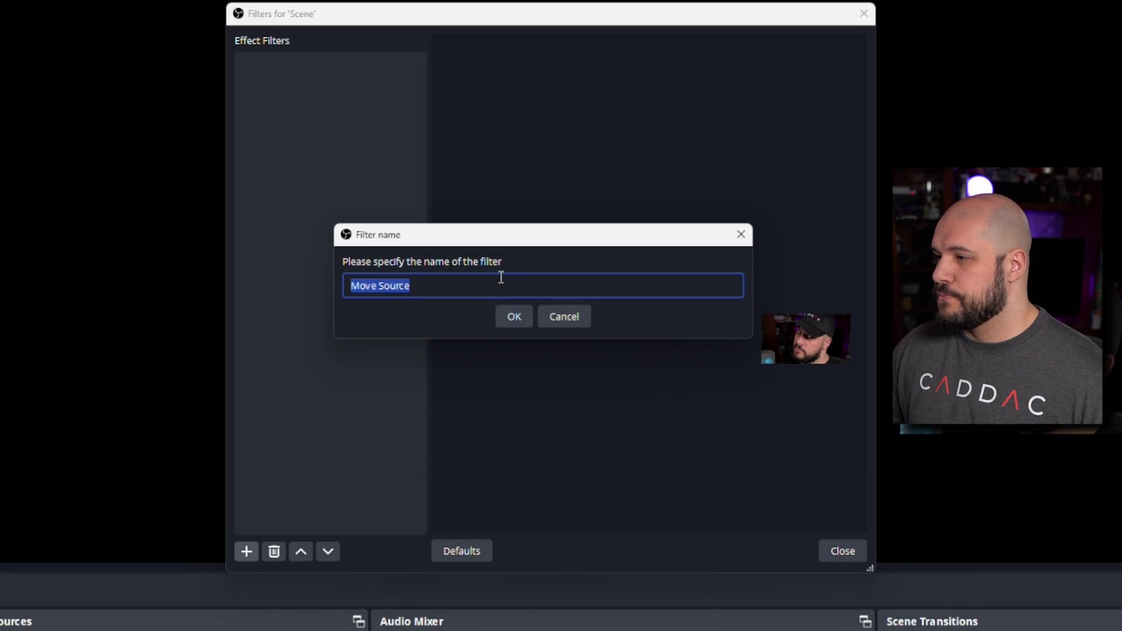
text(Top Left)
click(509, 314)
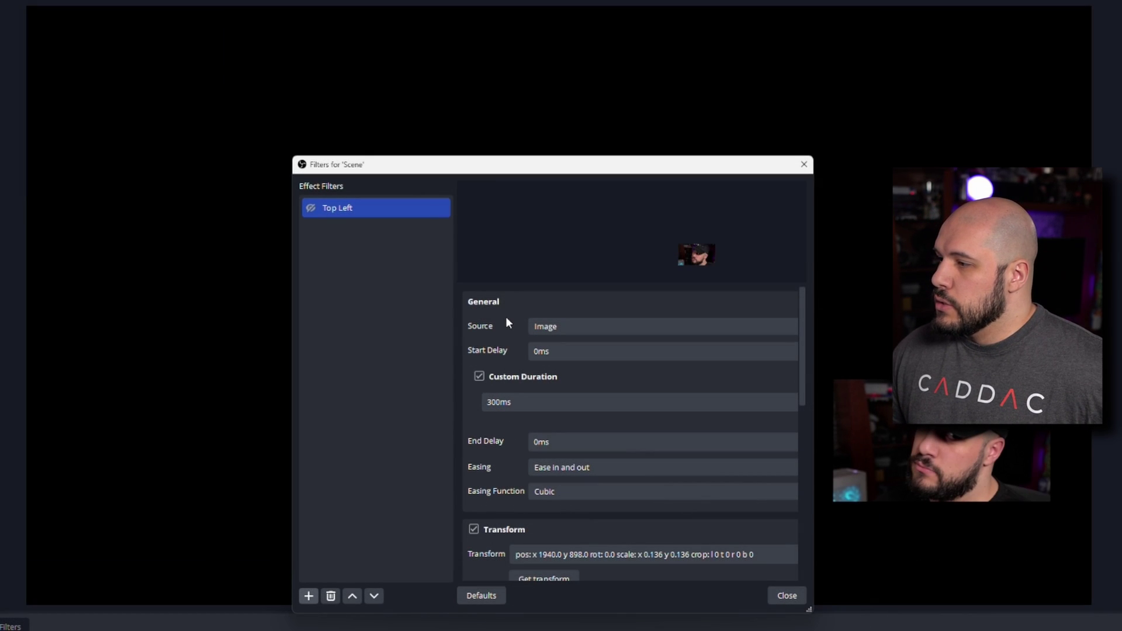
- Place the webcam image in the top-left corner and store its position in the Top Left filter
drag(550, 166, 340, 247)
drag(933, 447, 160, 89)
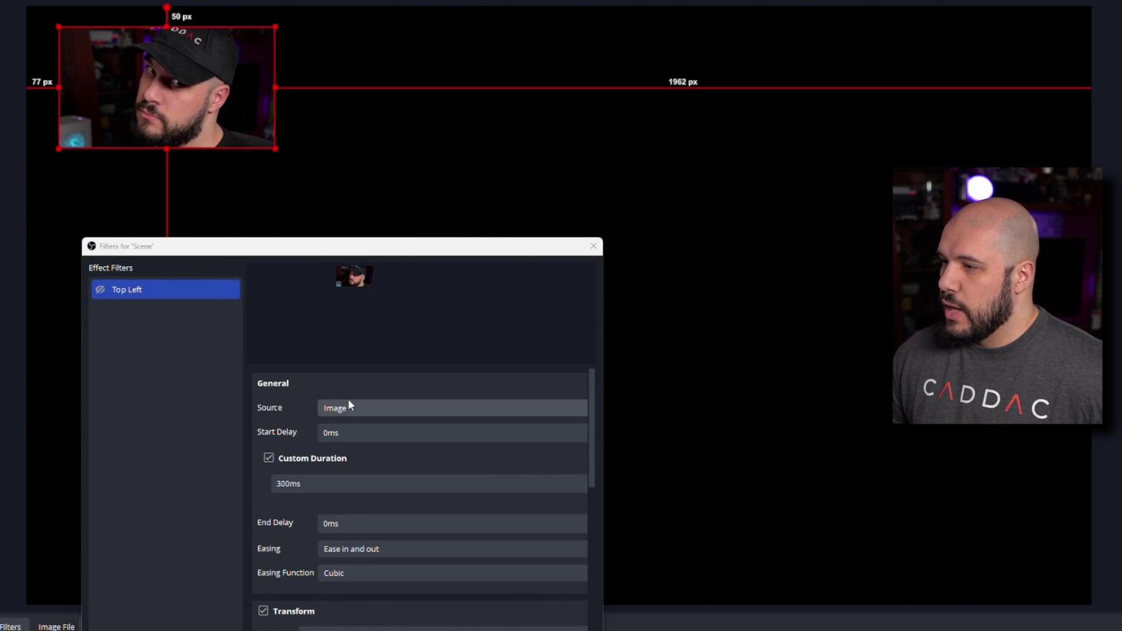
drag(602, 575, 728, 578)
drag(336, 250, 439, 186)
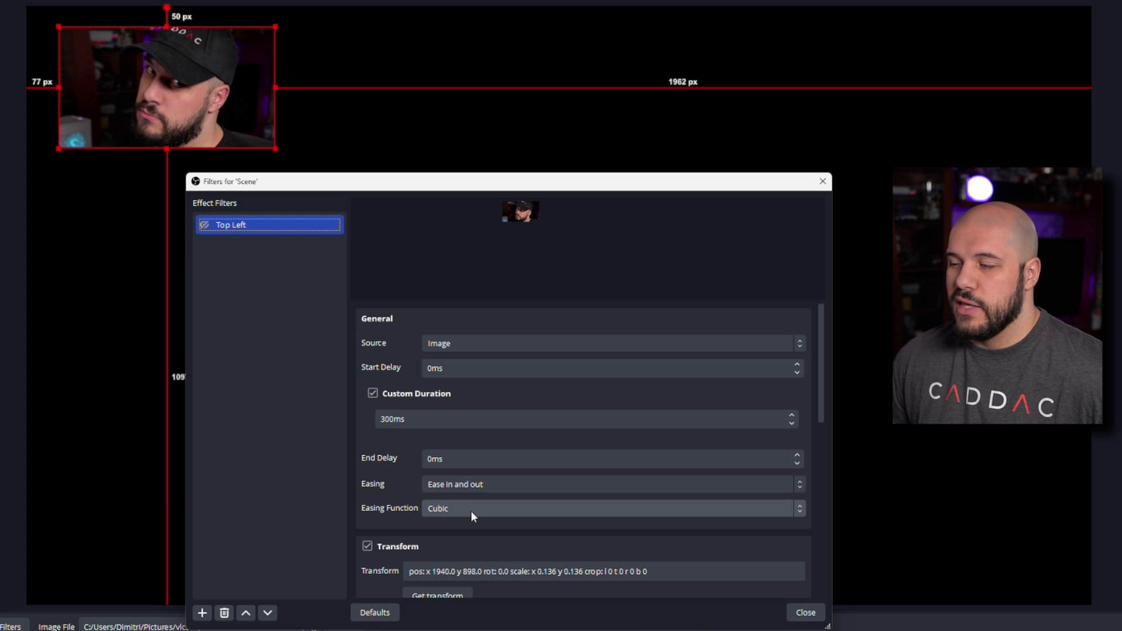
scroll(381, 482, down, 1)
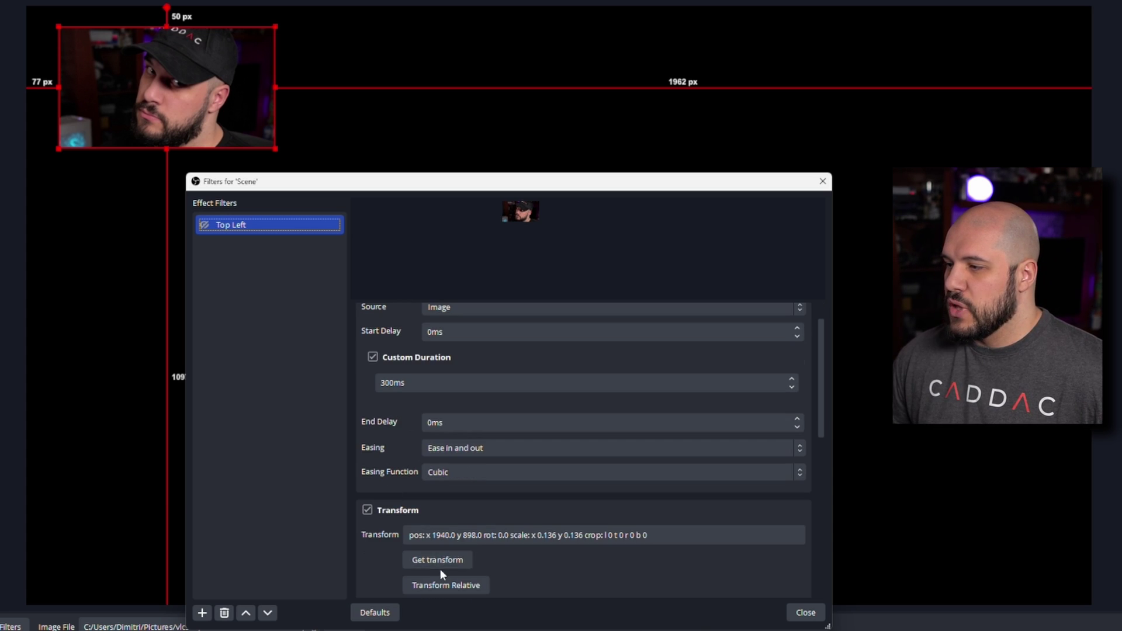
click(435, 560)
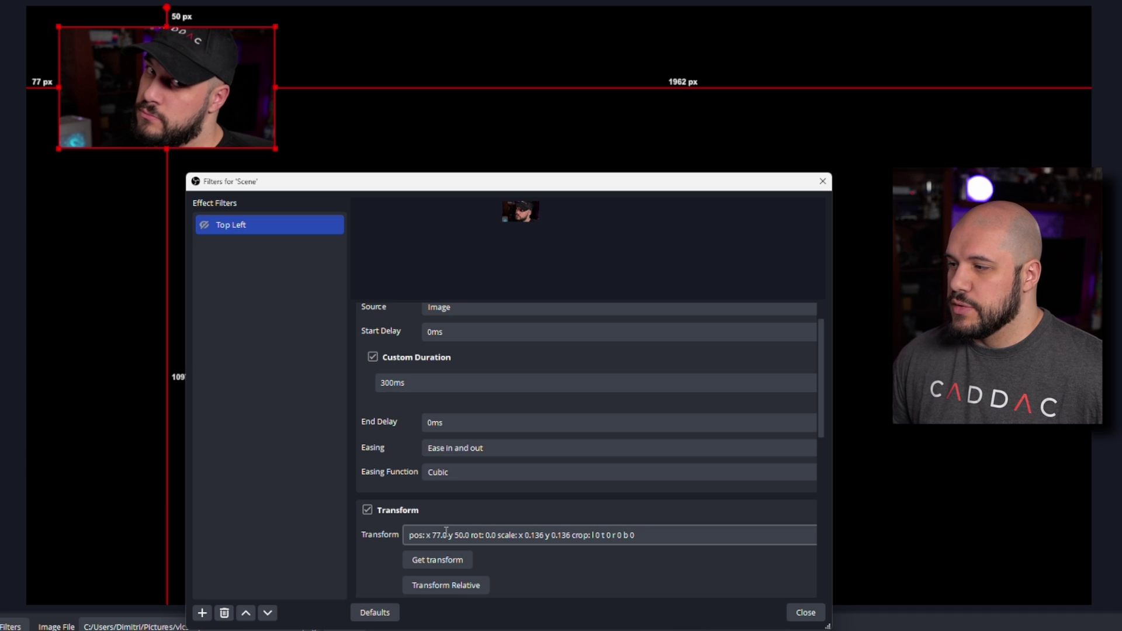
- Recapture the transform so Top Left holds x 119, y 44 at 0.136 scale
mouse_move(164, 47)
mouse_down()
mouse_move(1066, 61)
mouse_move(237, 53)
mouse_move(175, 65)
mouse_up()
click(438, 559)
click(441, 560)
scroll(380, 466, down, 1)
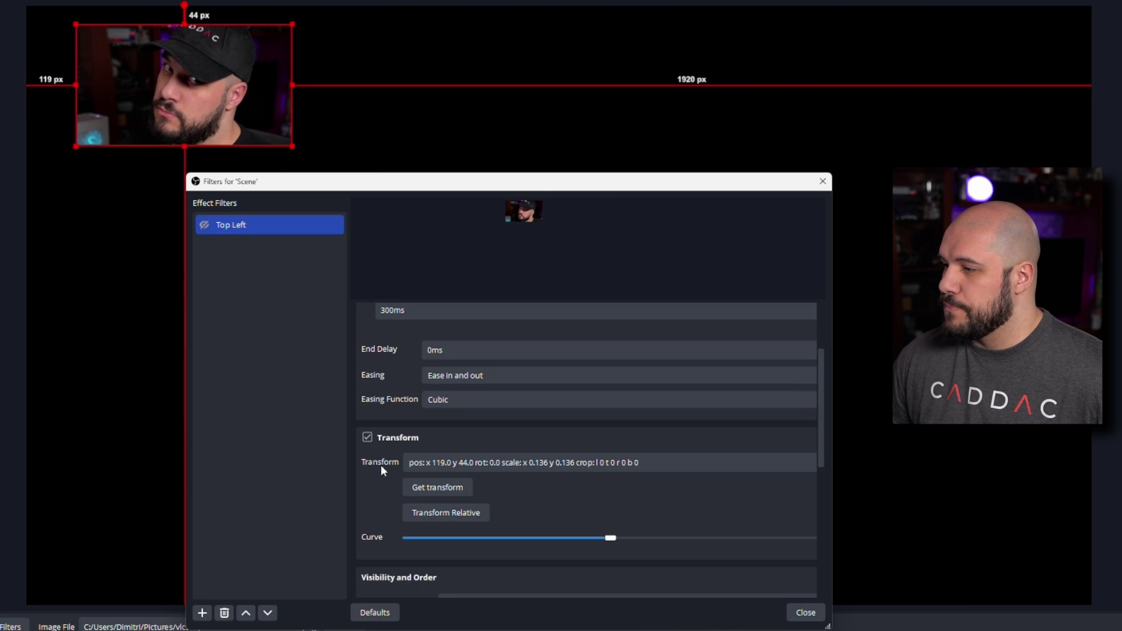
scroll(636, 522, down, 3)
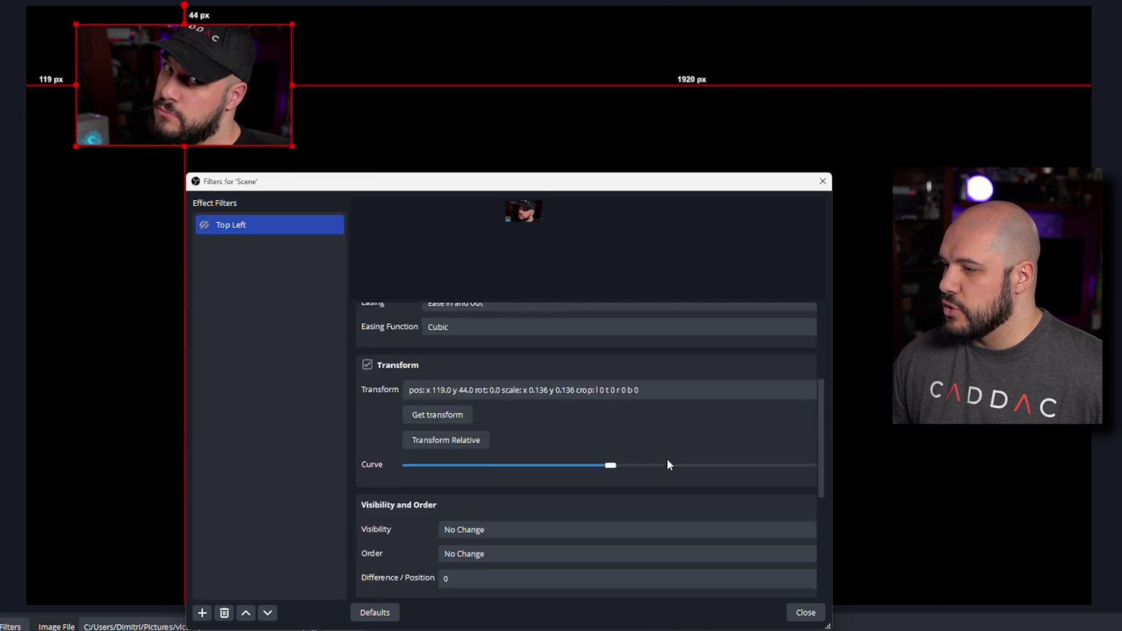
scroll(431, 468, down, 5)
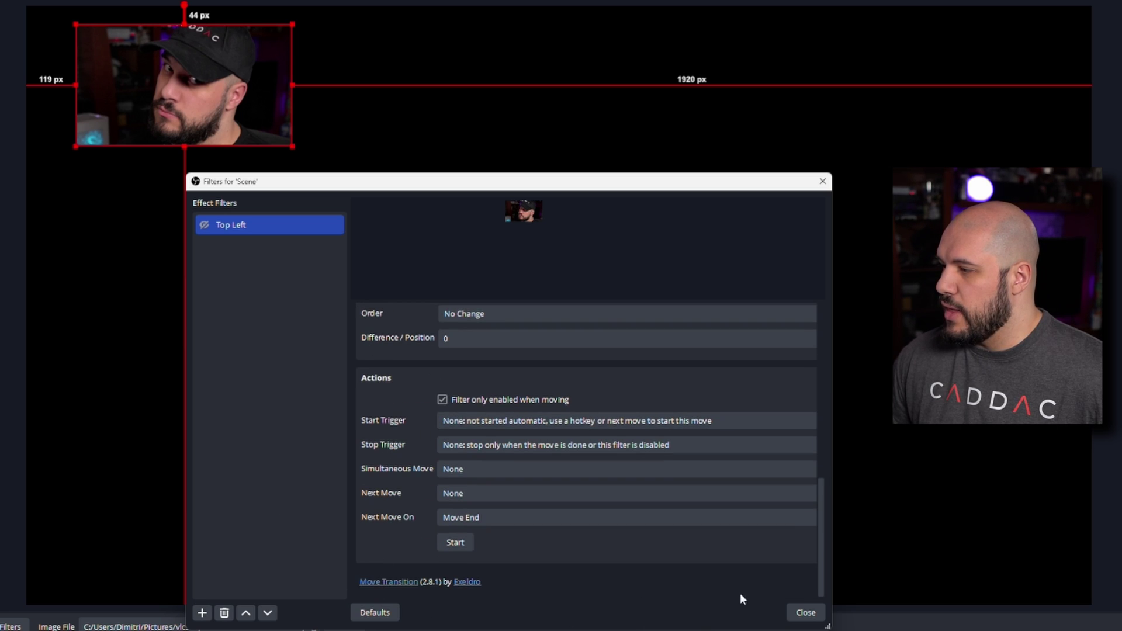
- Duplicate Top Left as 'Top Right' and store the webcam's top-right position, x 1947, y 57
right_click(228, 226)
click(242, 259)
click(395, 402)
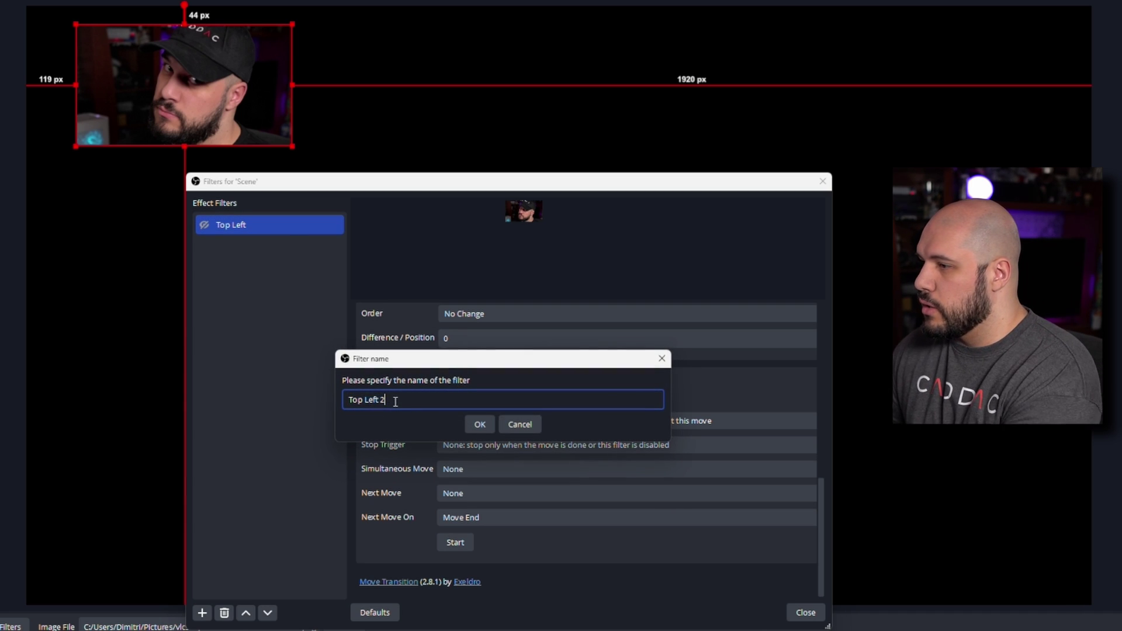
drag(395, 402, 364, 402)
text(Rig)
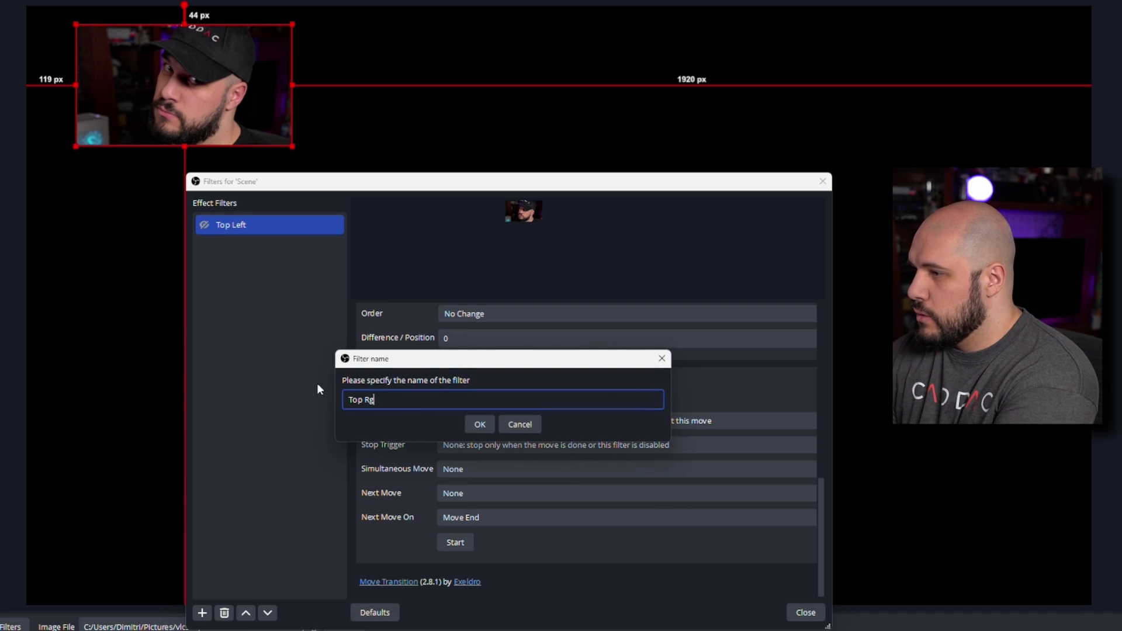
text(ht)
click(472, 418)
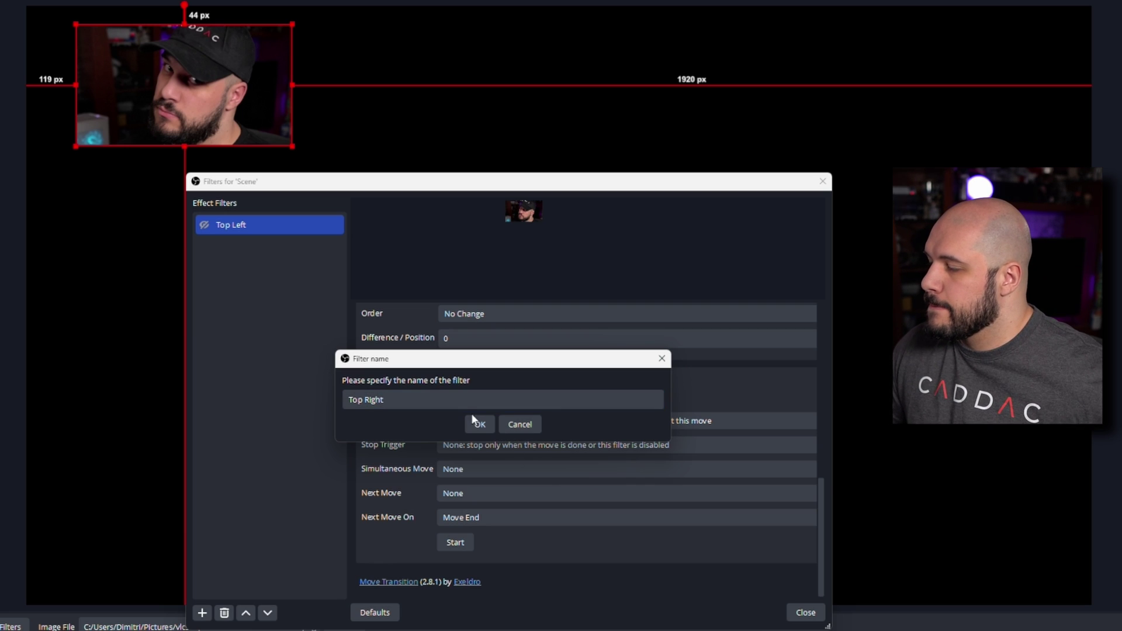
drag(216, 78, 963, 83)
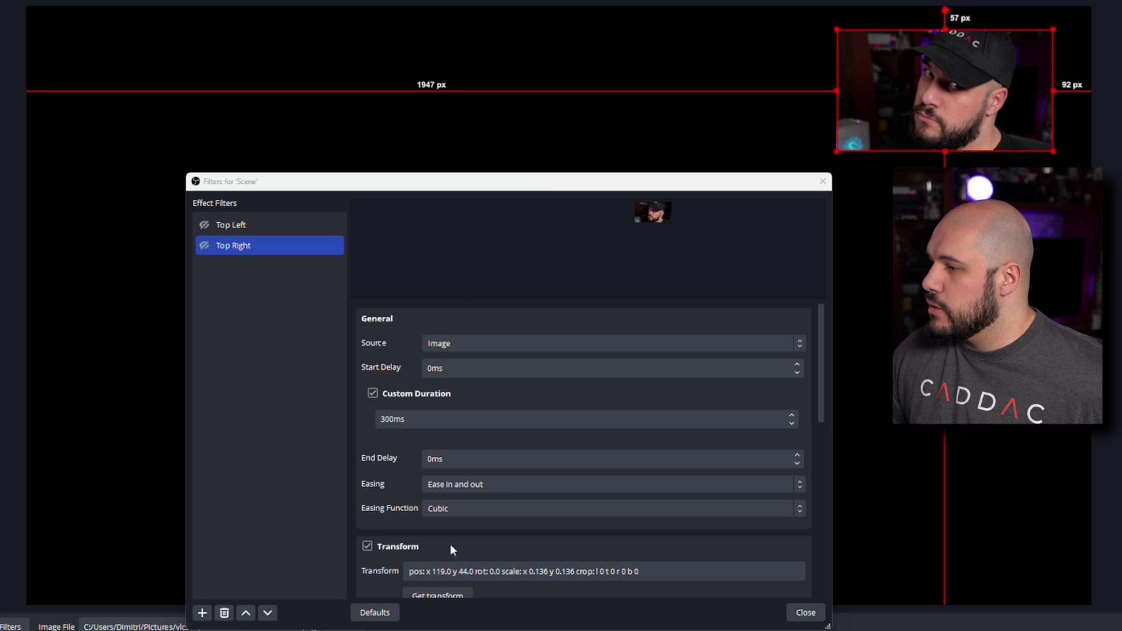
click(431, 595)
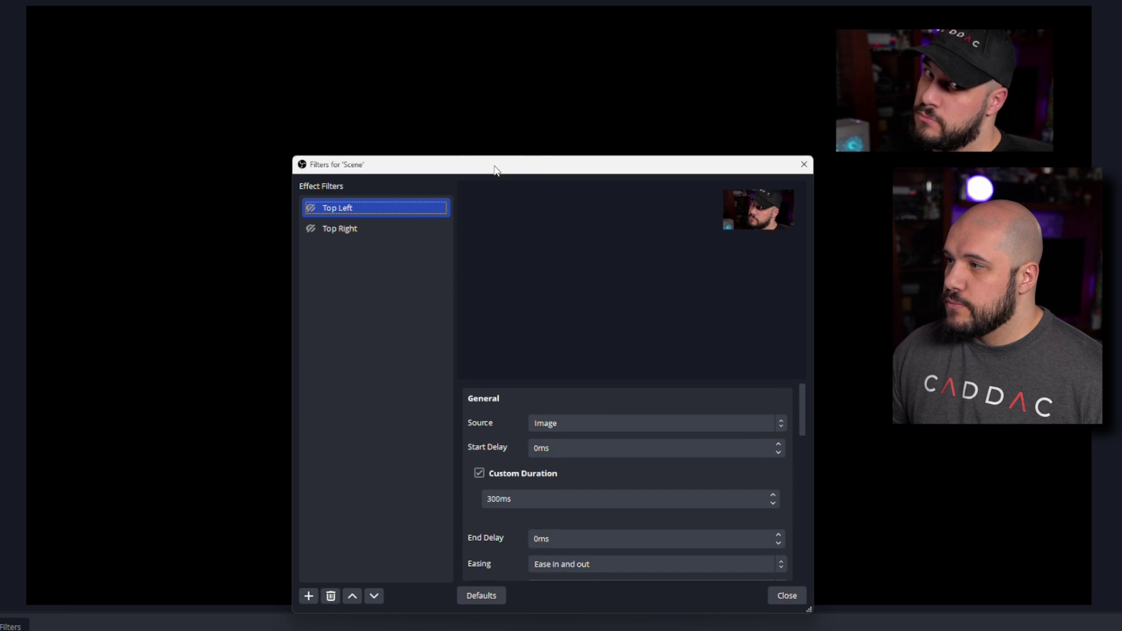
- Toggle the Top Left and Top Right filters repeatedly to slide the image between corners, ending top-left
drag(494, 170, 520, 272)
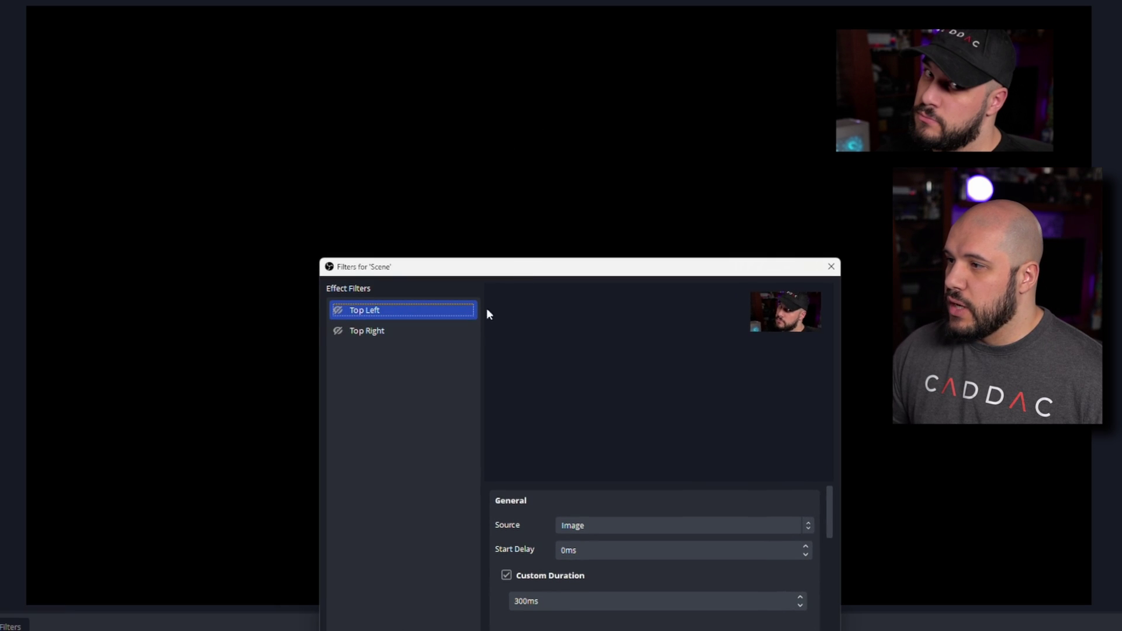
click(337, 309)
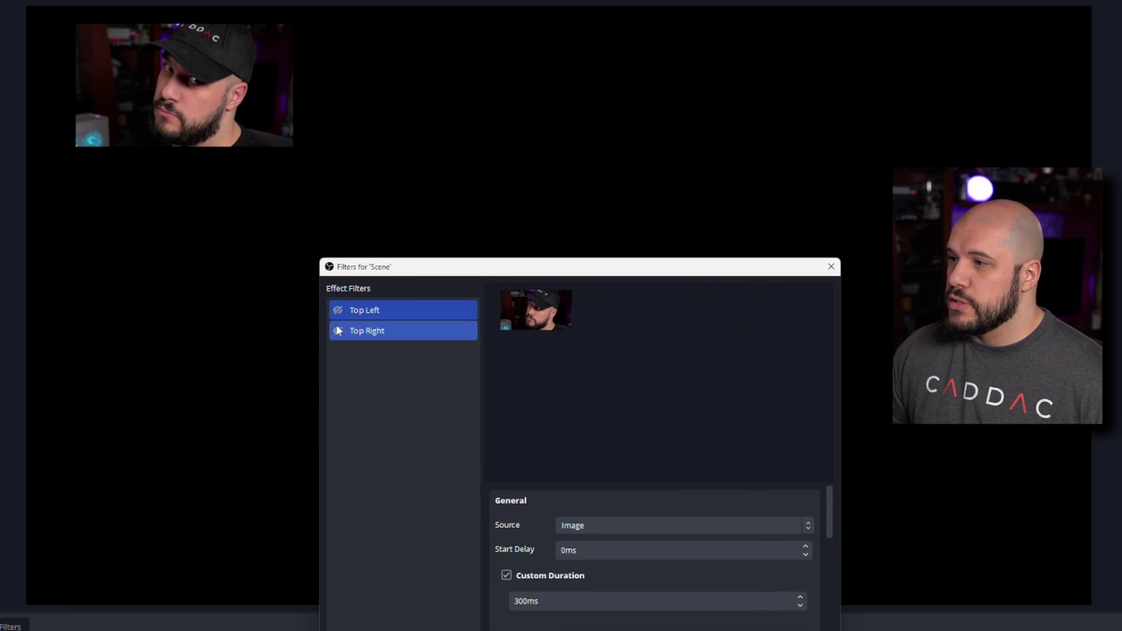
click(338, 331)
click(338, 311)
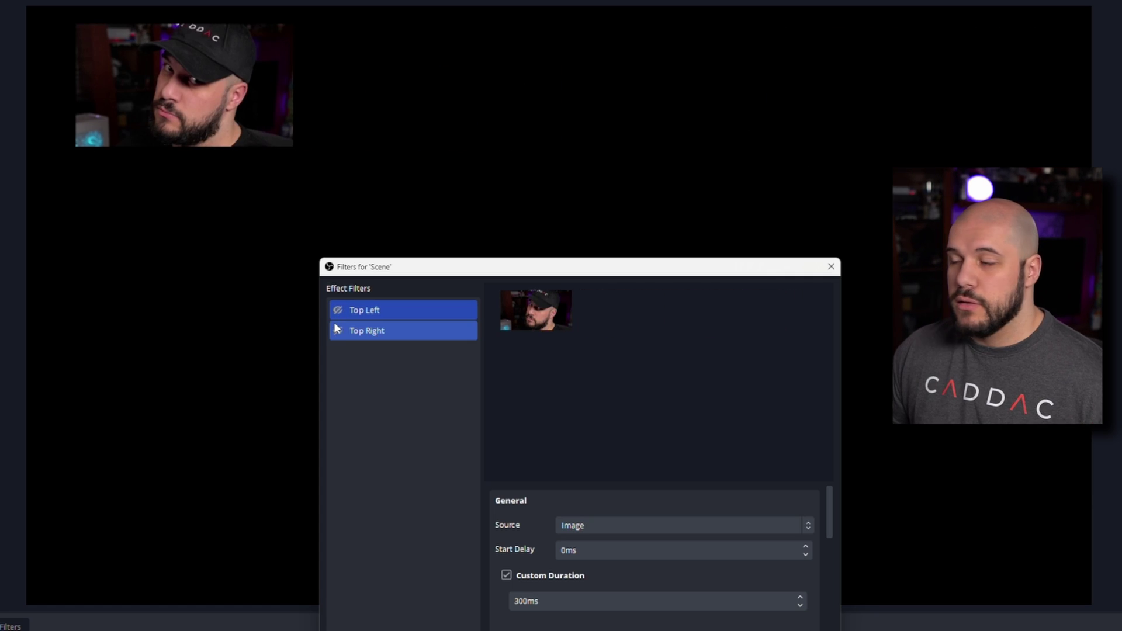
click(339, 331)
click(340, 308)
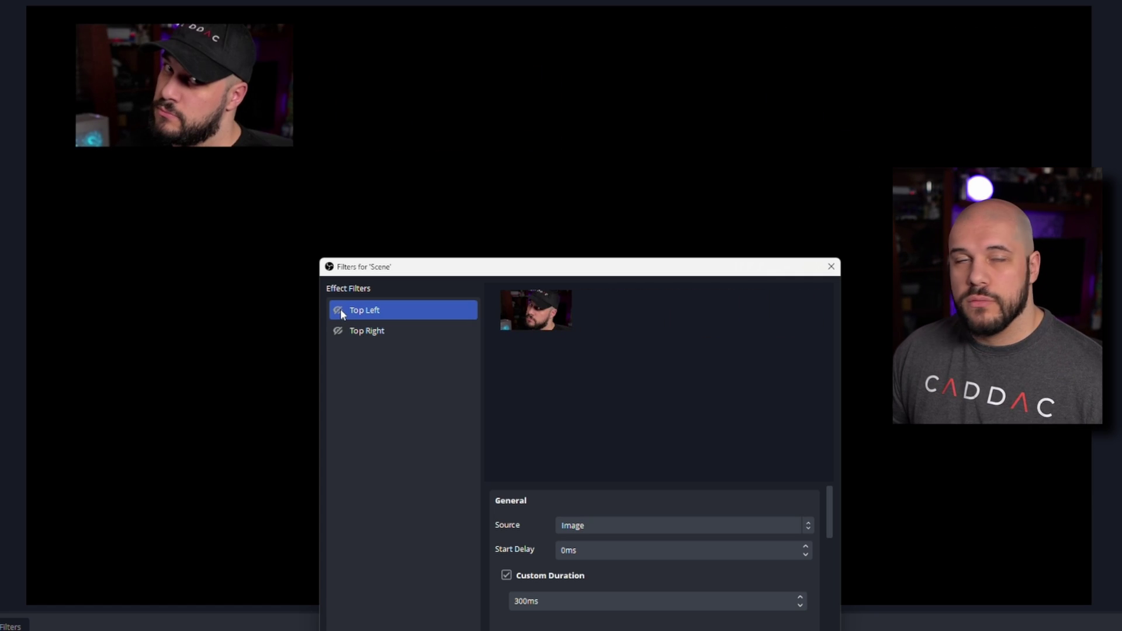
click(338, 330)
click(339, 310)
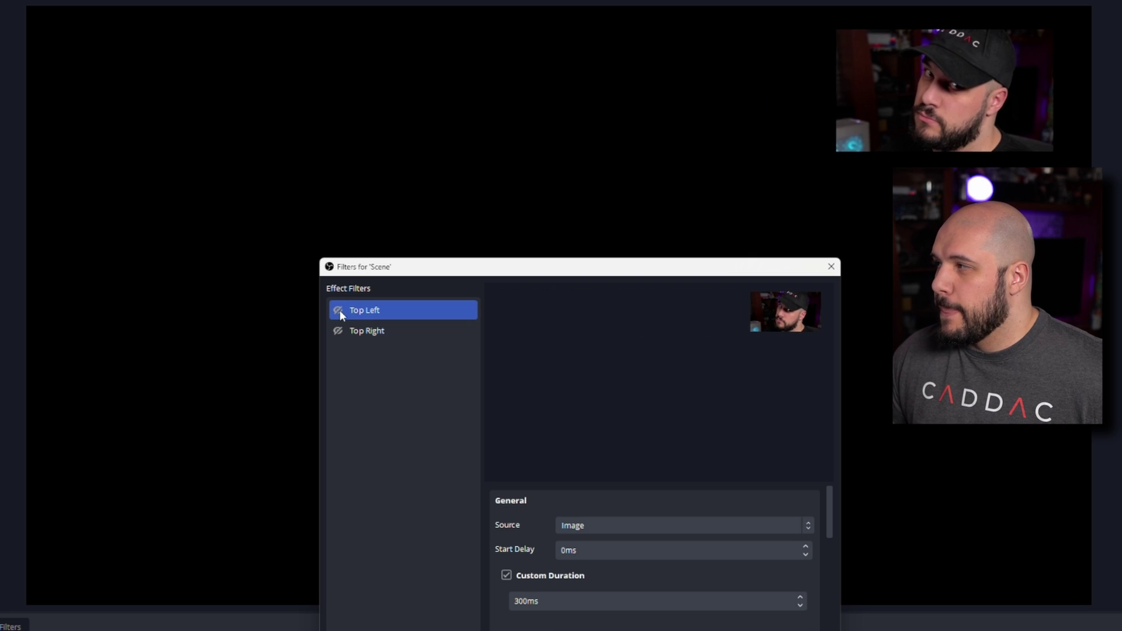
click(338, 330)
click(339, 310)
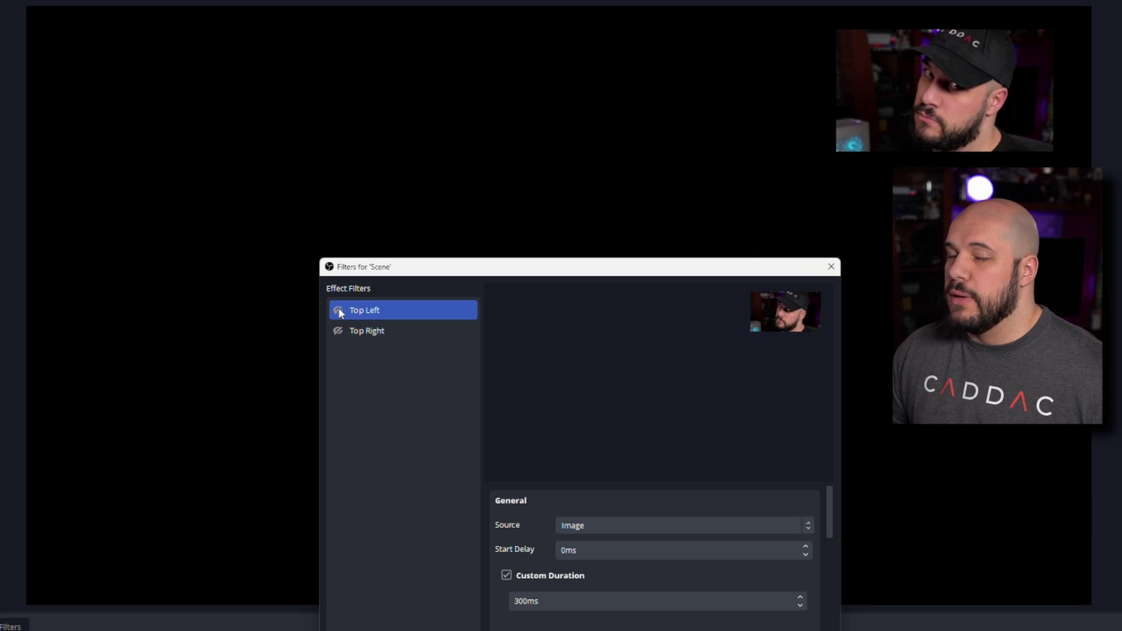
click(374, 329)
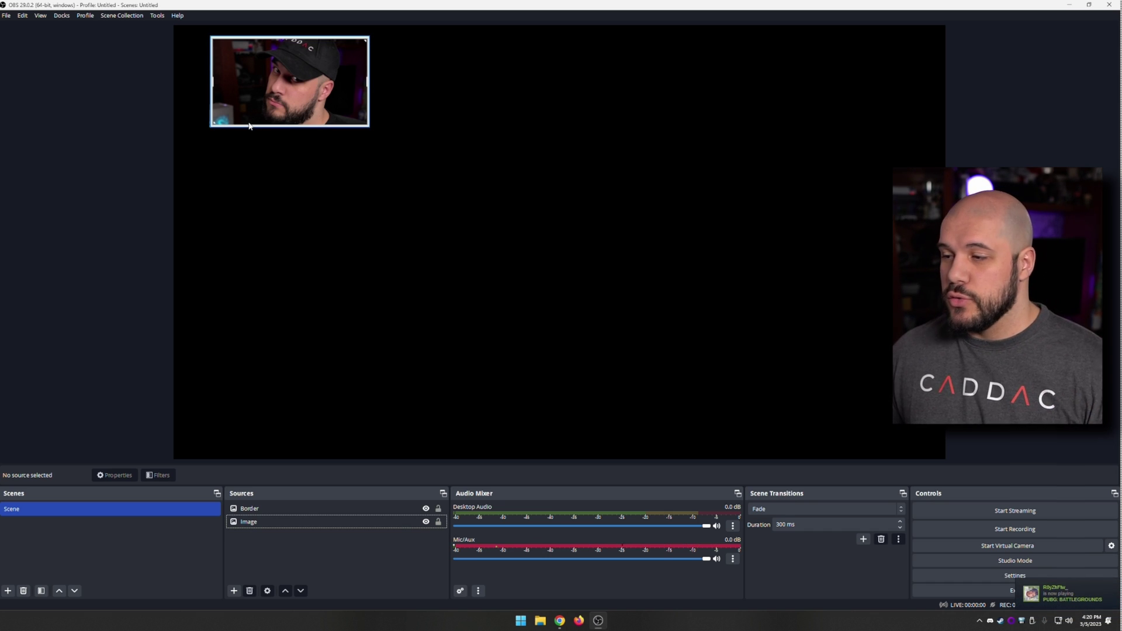
- Group the Border and Image sources as 'Cam', then open the Scene's filters
click(283, 510)
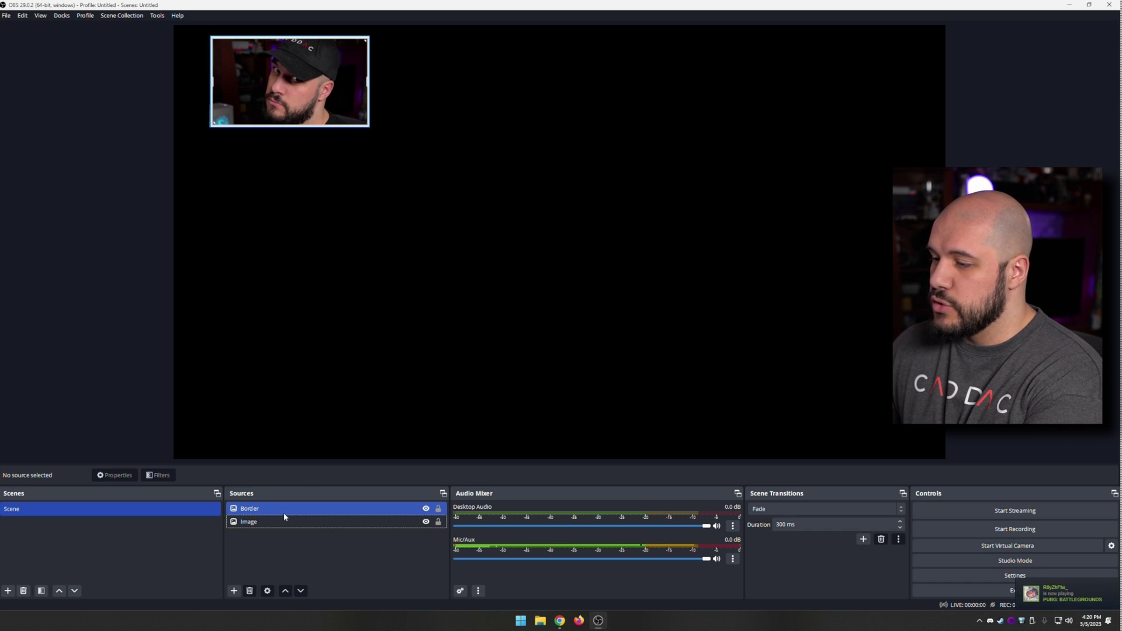
ctrl+click(263, 522)
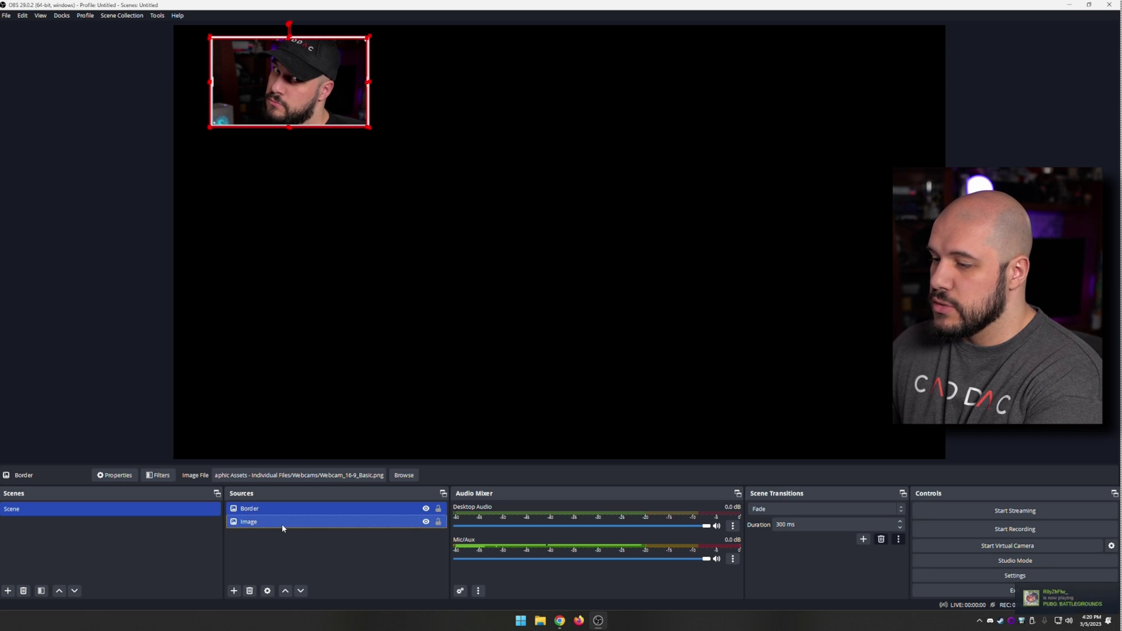
right_click(282, 524)
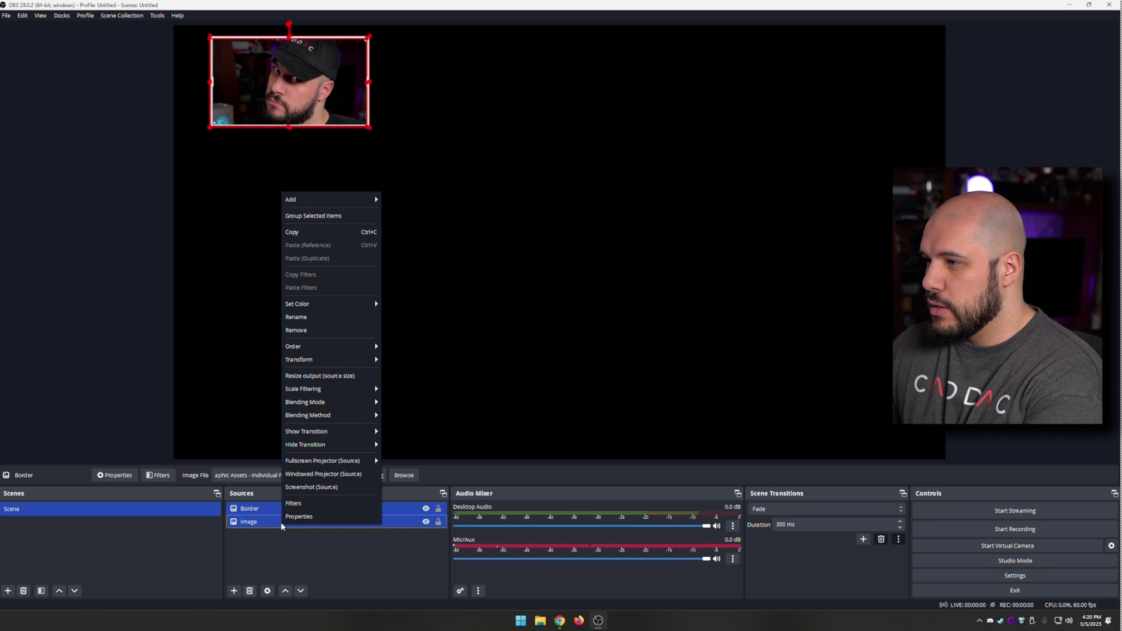
click(327, 216)
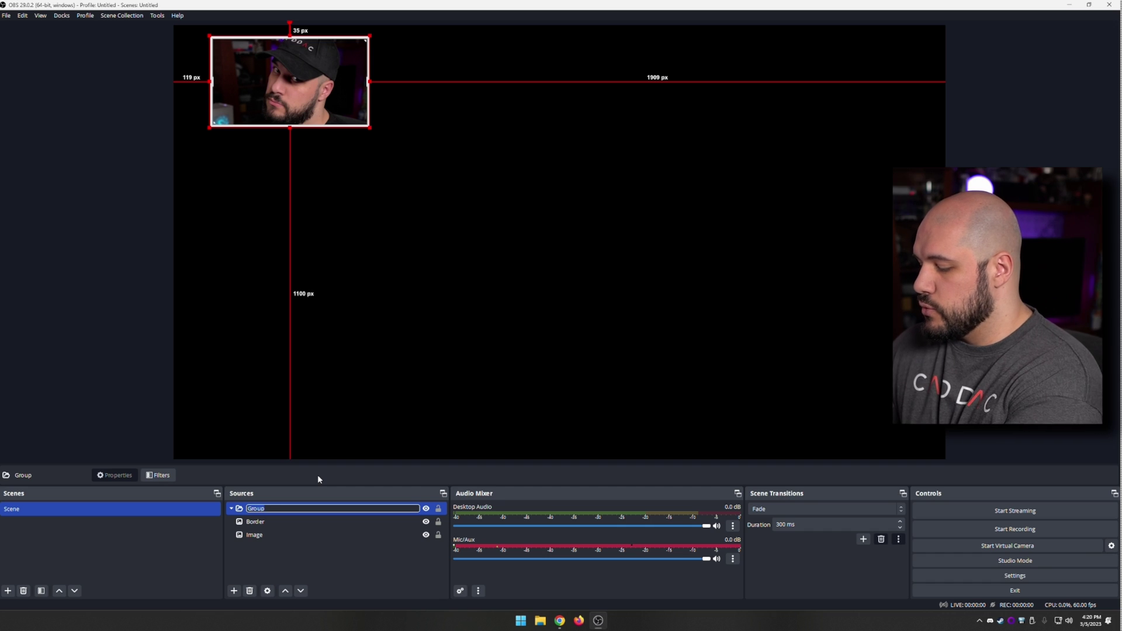
text(Cam)
key(Return)
click(380, 391)
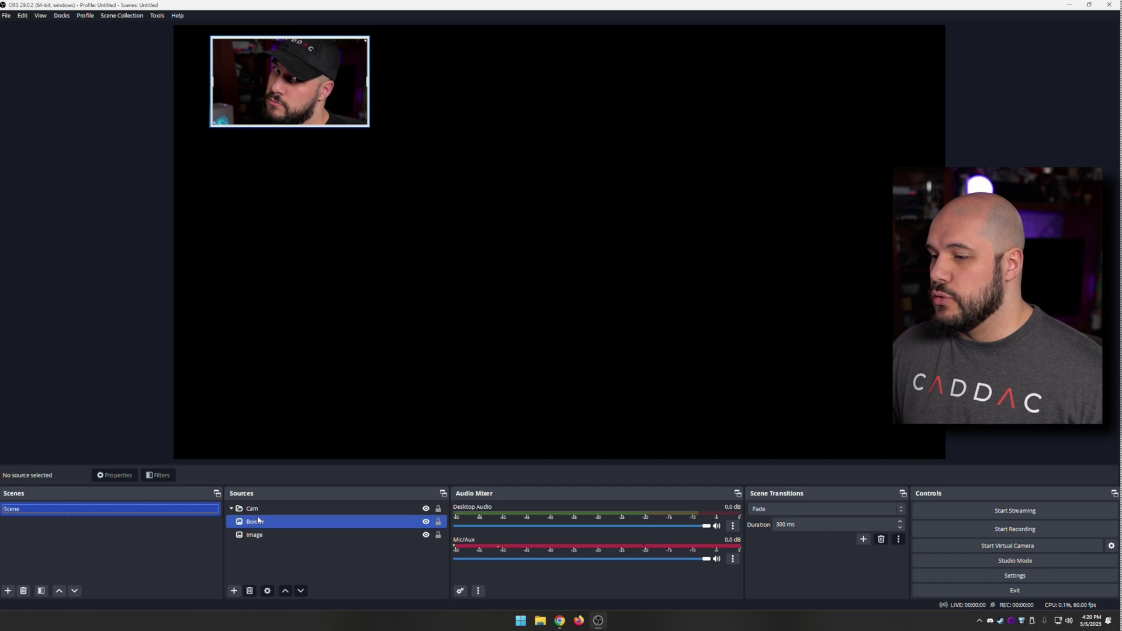
right_click(80, 511)
click(108, 459)
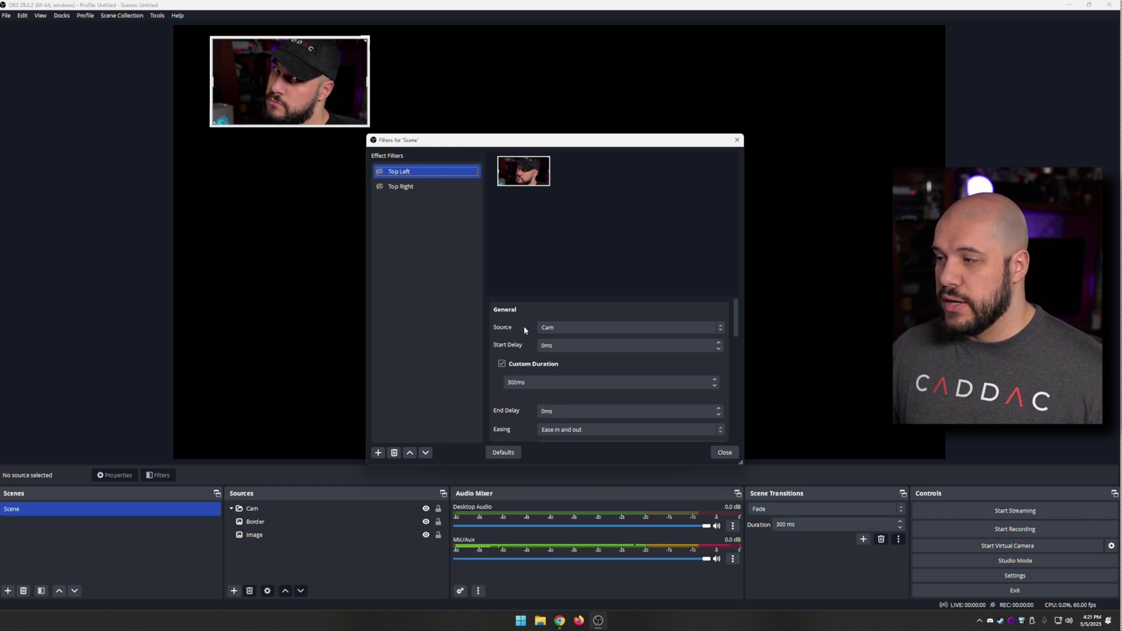
- Move the Cam group to the top-left corner and store that position in Top Left
drag(297, 86, 286, 88)
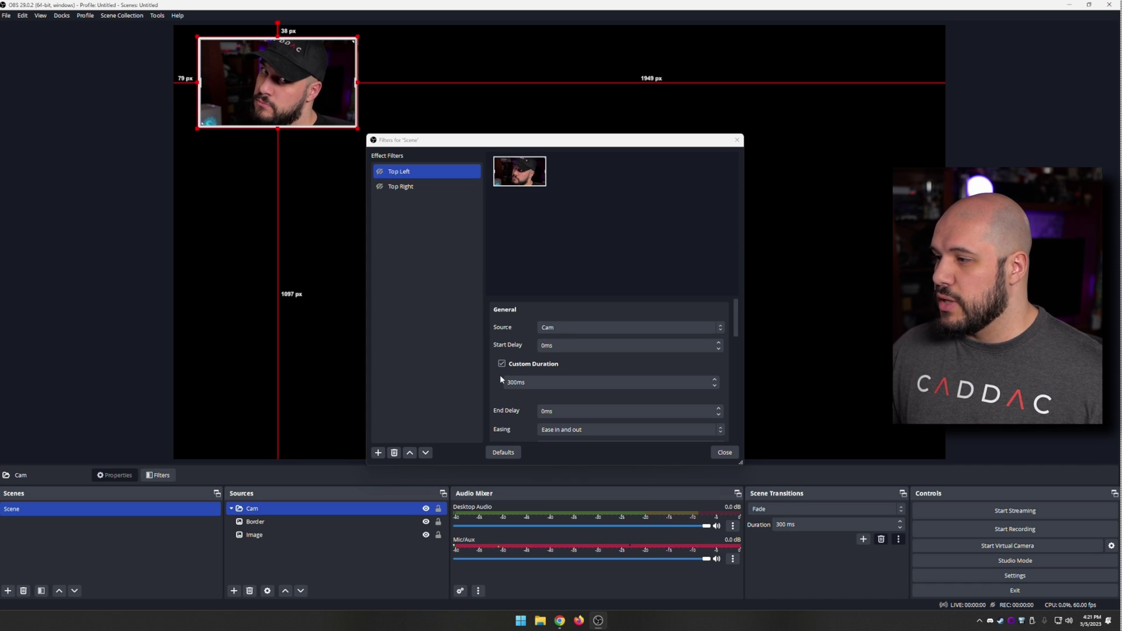
scroll(499, 381, down, 2)
scroll(502, 397, down, 2)
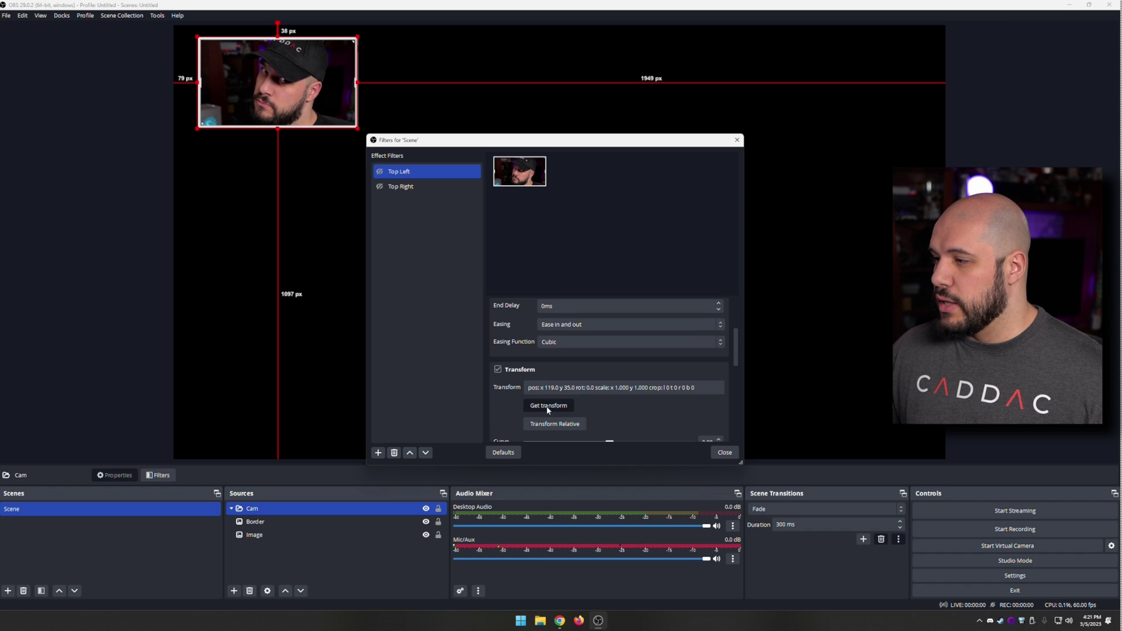
click(548, 405)
- Move the Cam group to the top-right corner and store that position in Top Right
drag(345, 76, 855, 67)
click(441, 186)
scroll(501, 403, down, 2)
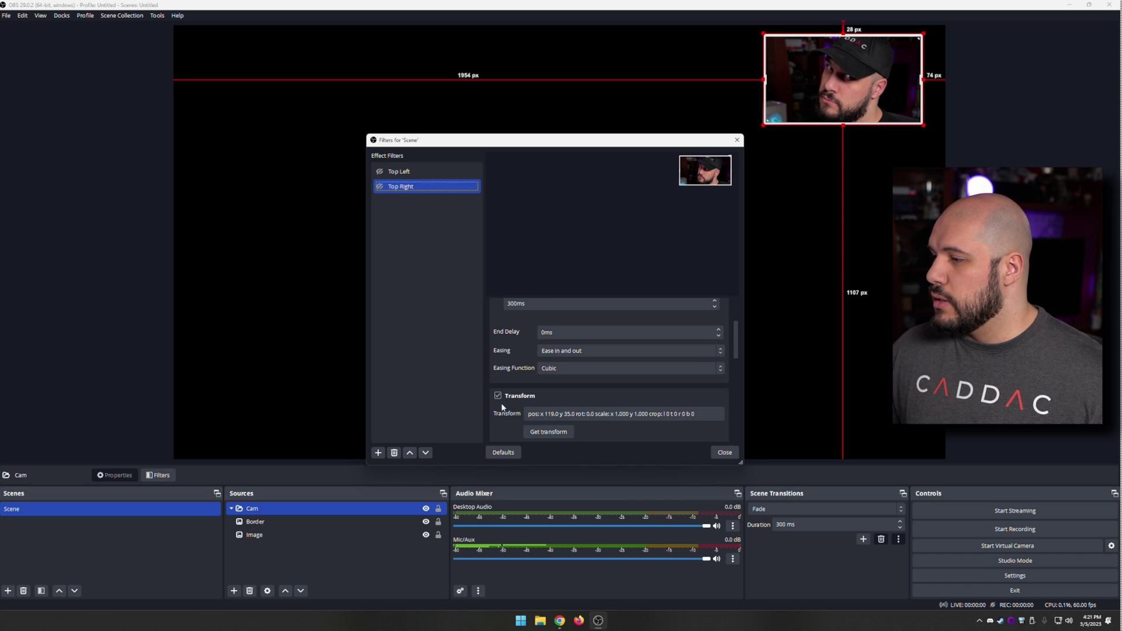
click(548, 432)
- Toggle the Top Left and Top Right filters to test Cam sliding between corners
click(380, 172)
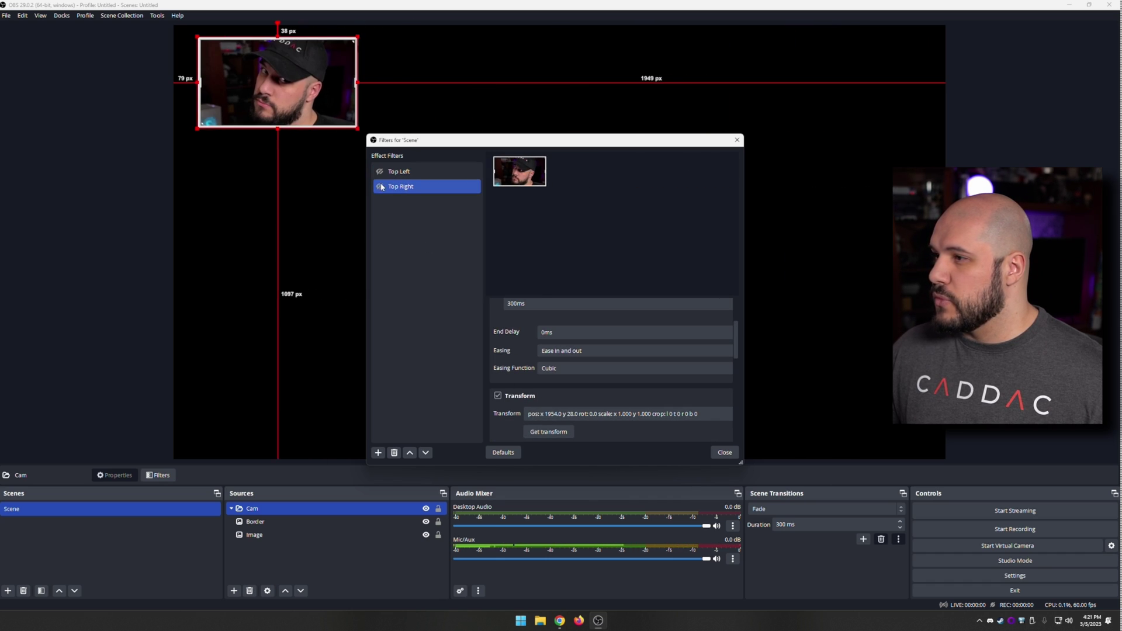
click(381, 186)
click(381, 186)
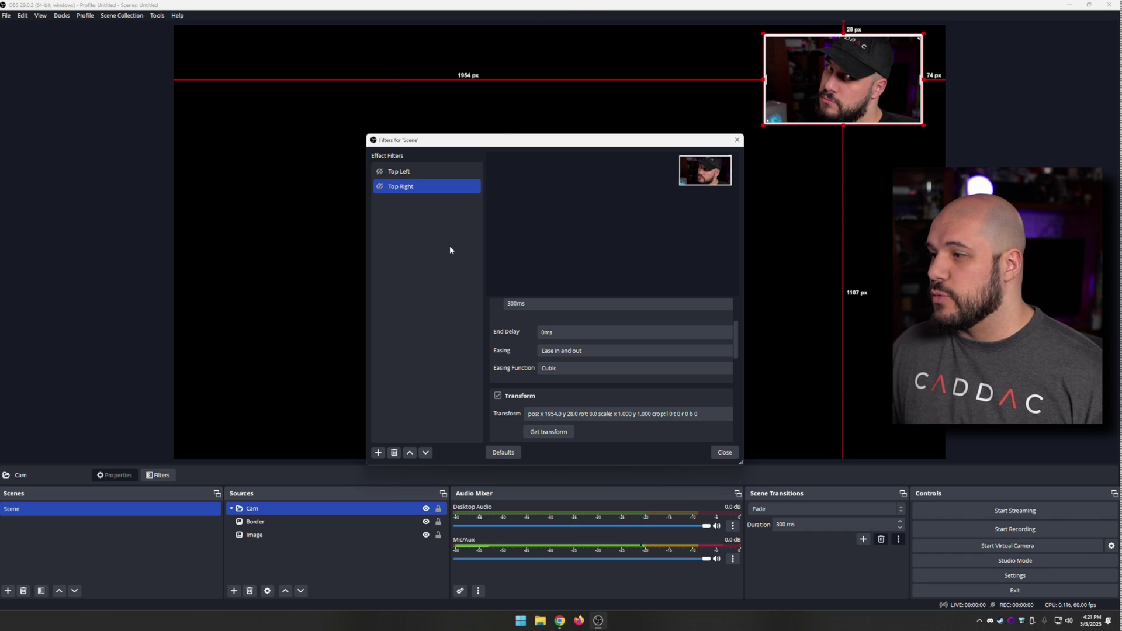
click(380, 171)
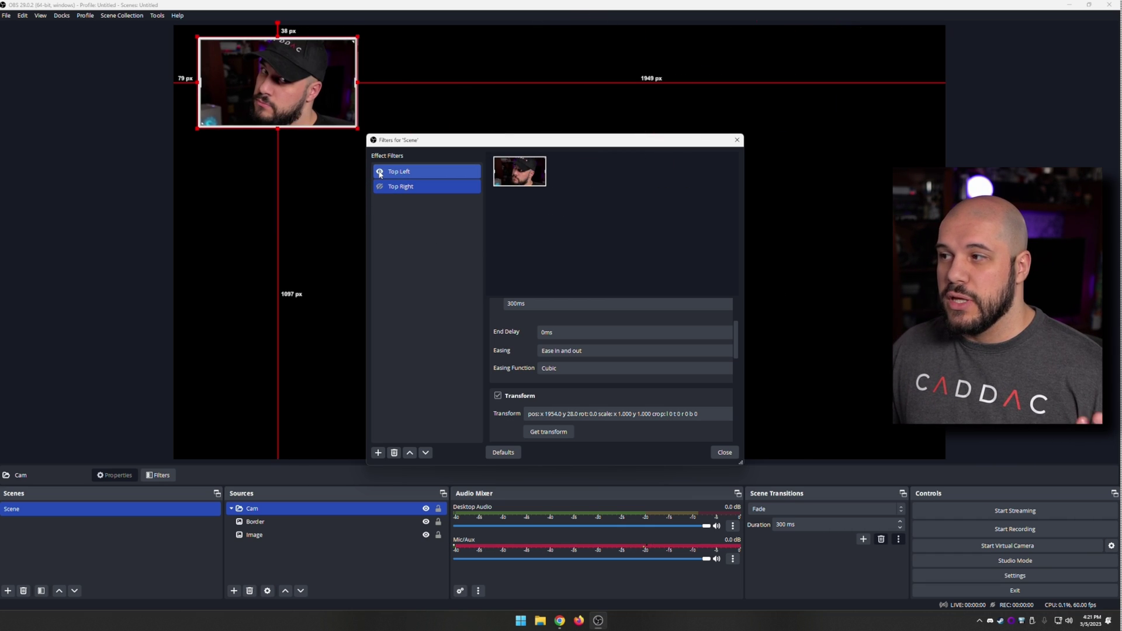
click(380, 171)
click(405, 189)
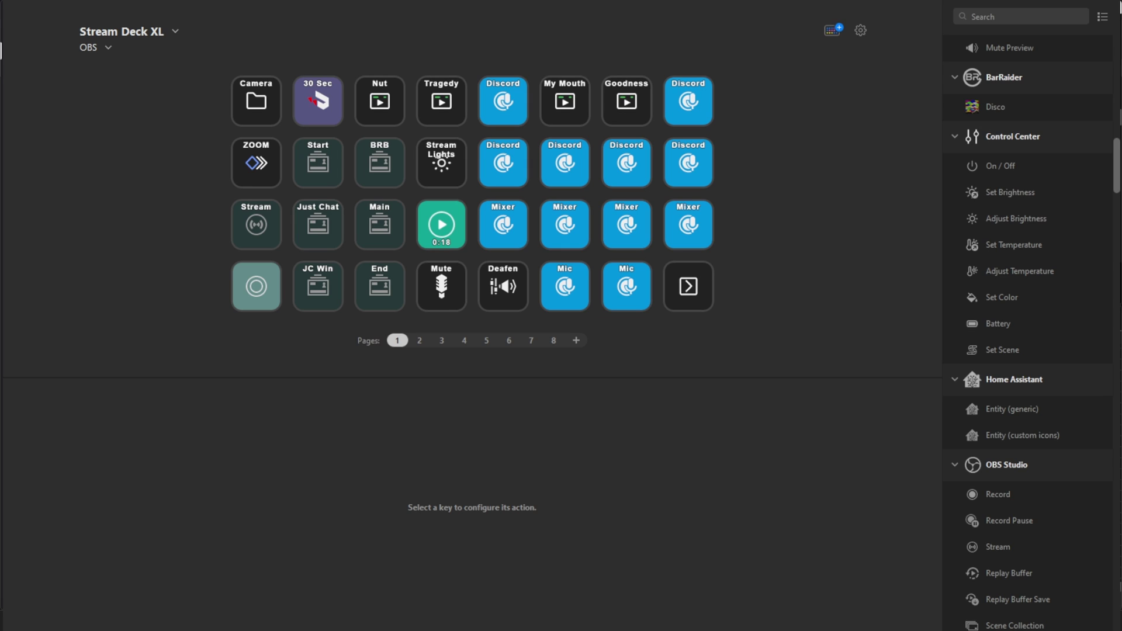
- In the Camera folder, check the B Right key's setup and put an OBS Studio Filter action on the empty key
double_click(253, 104)
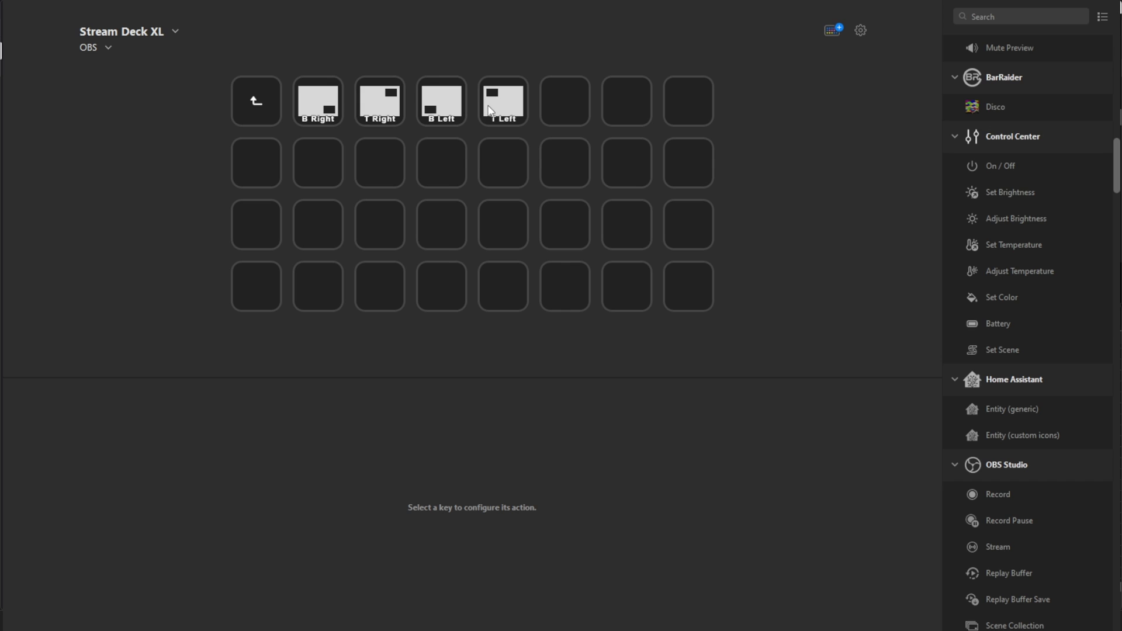
click(298, 115)
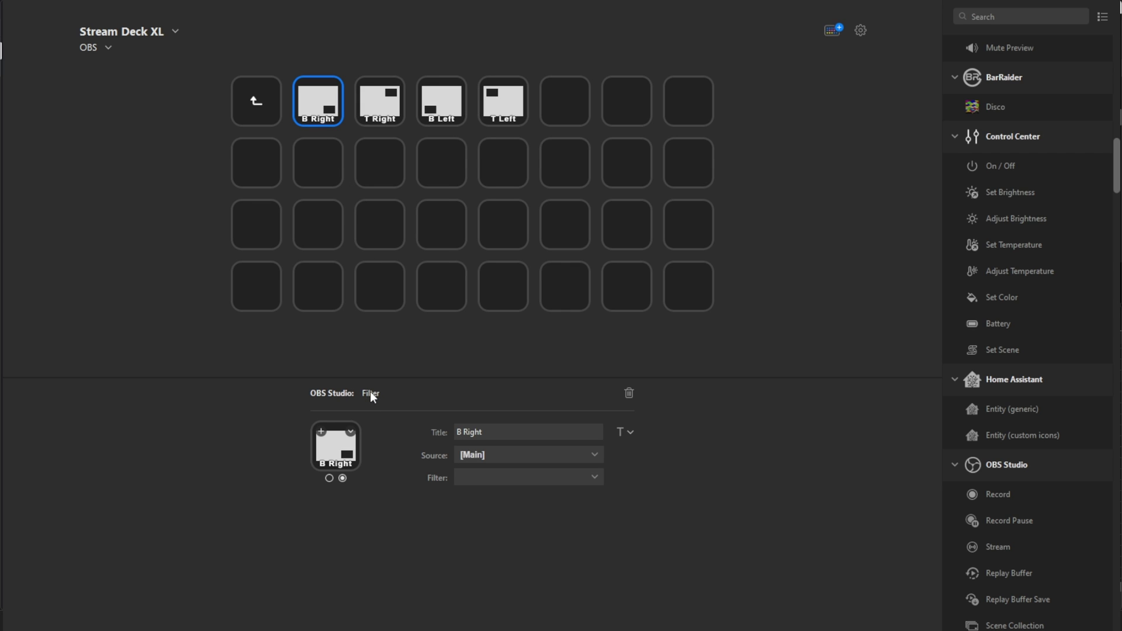
scroll(1046, 509, down, 6)
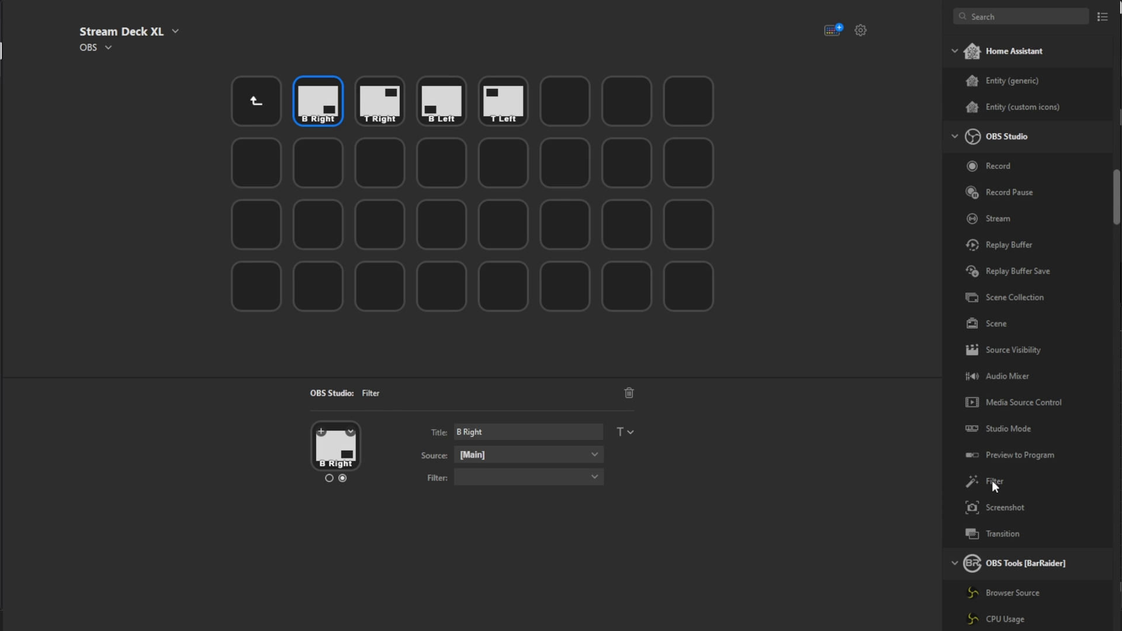
drag(991, 481, 572, 110)
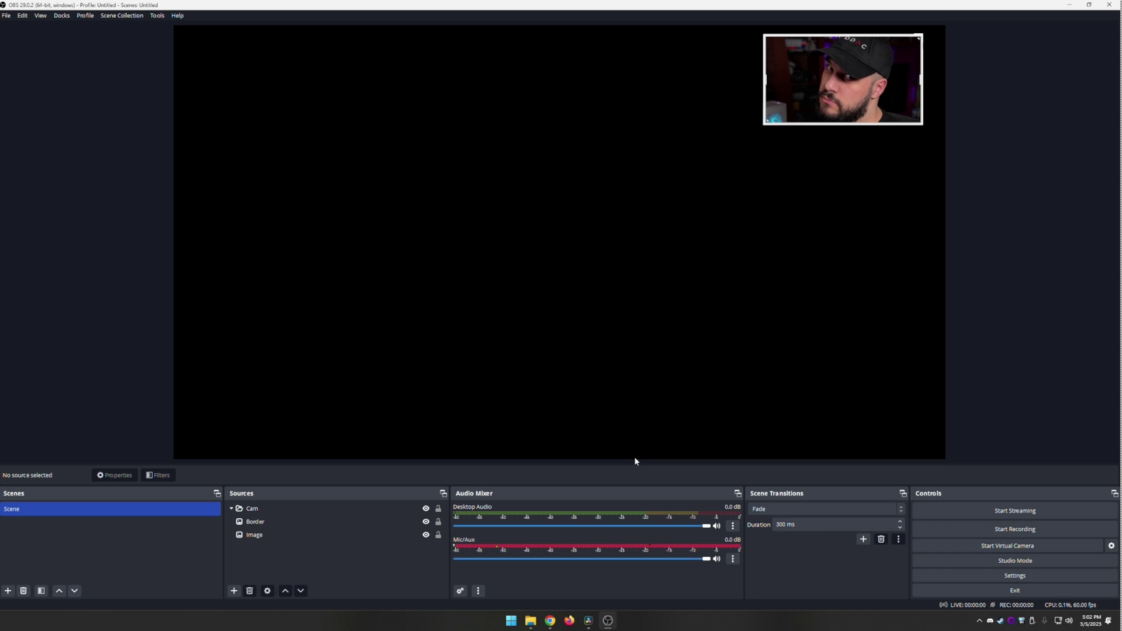
- Assign Ctrl+Alt+Q to Top Left and Ctrl+Alt+W to Top Right in Hotkeys, then save
click(990, 575)
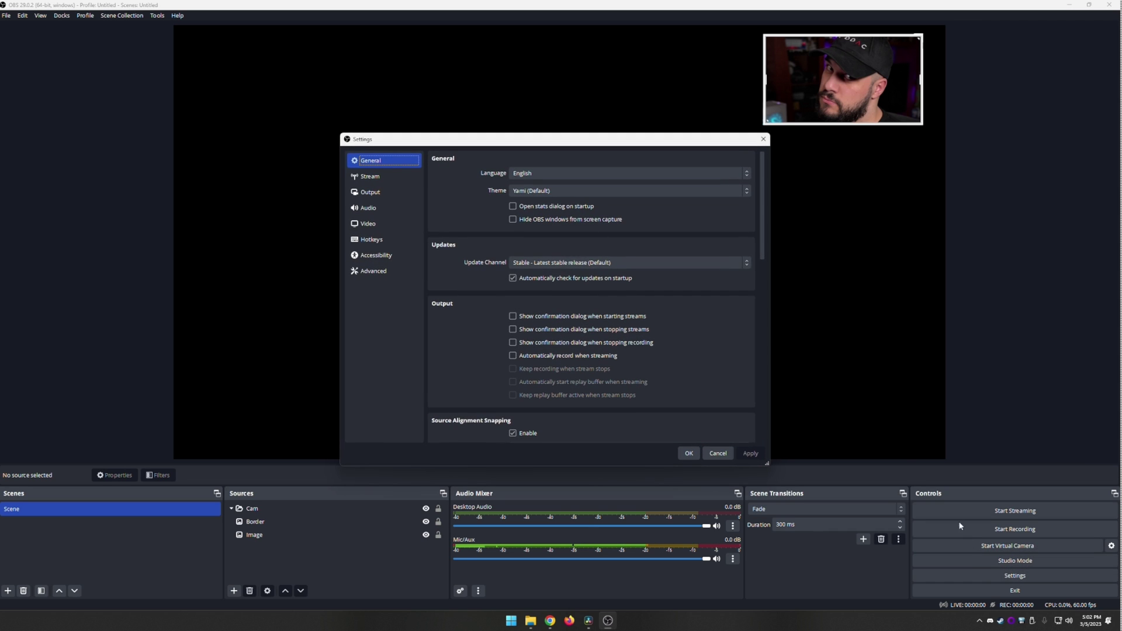
click(380, 241)
scroll(464, 287, down, 10)
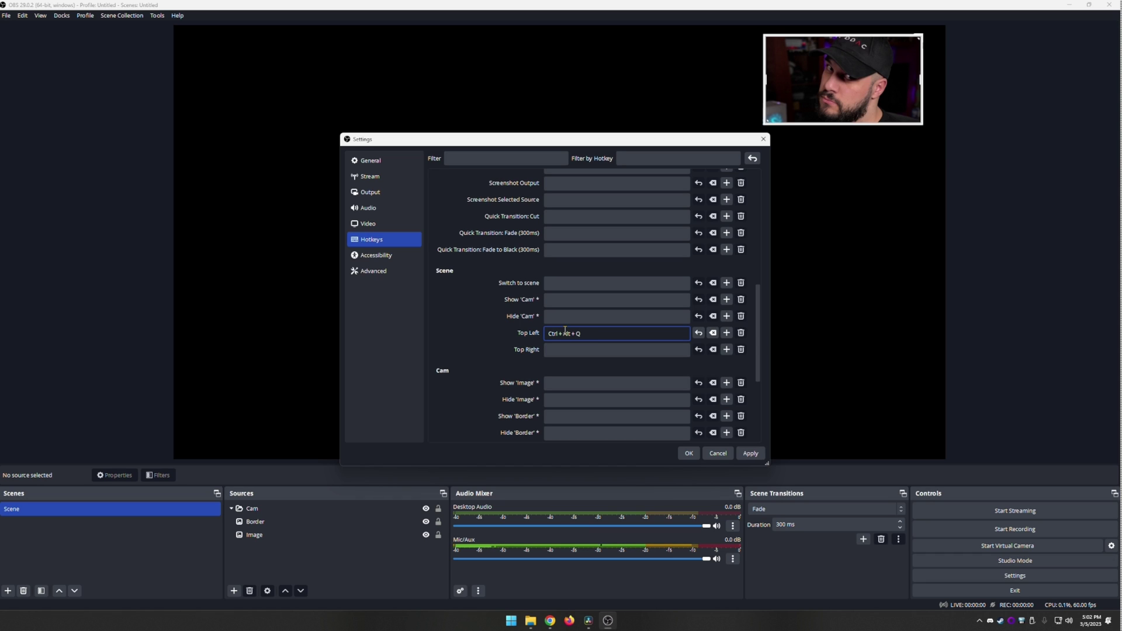
click(585, 350)
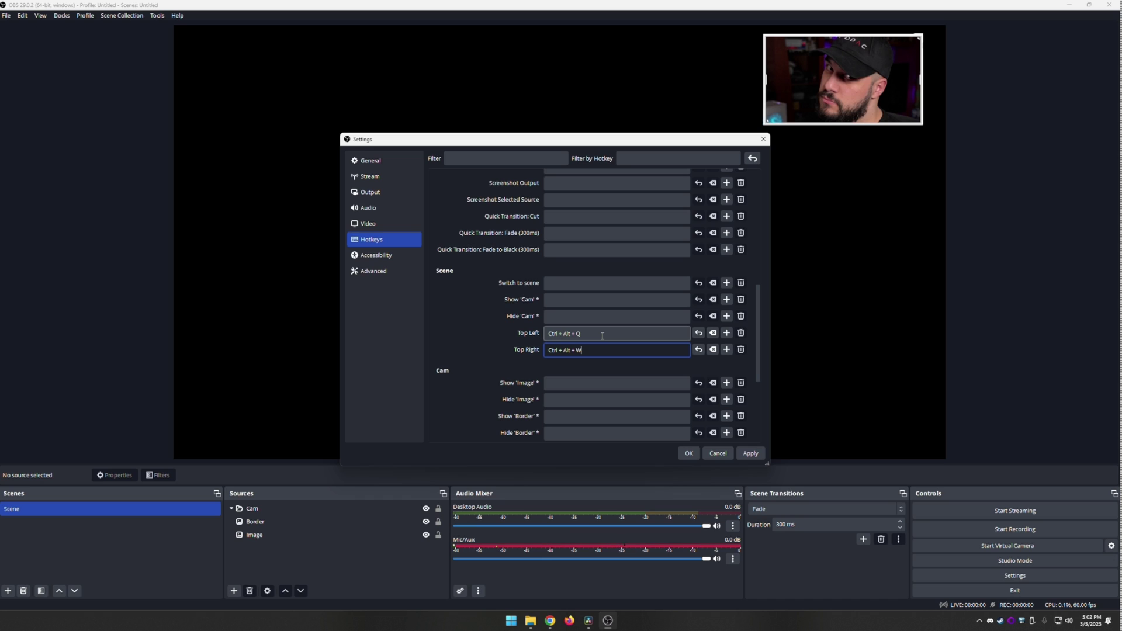
click(693, 455)
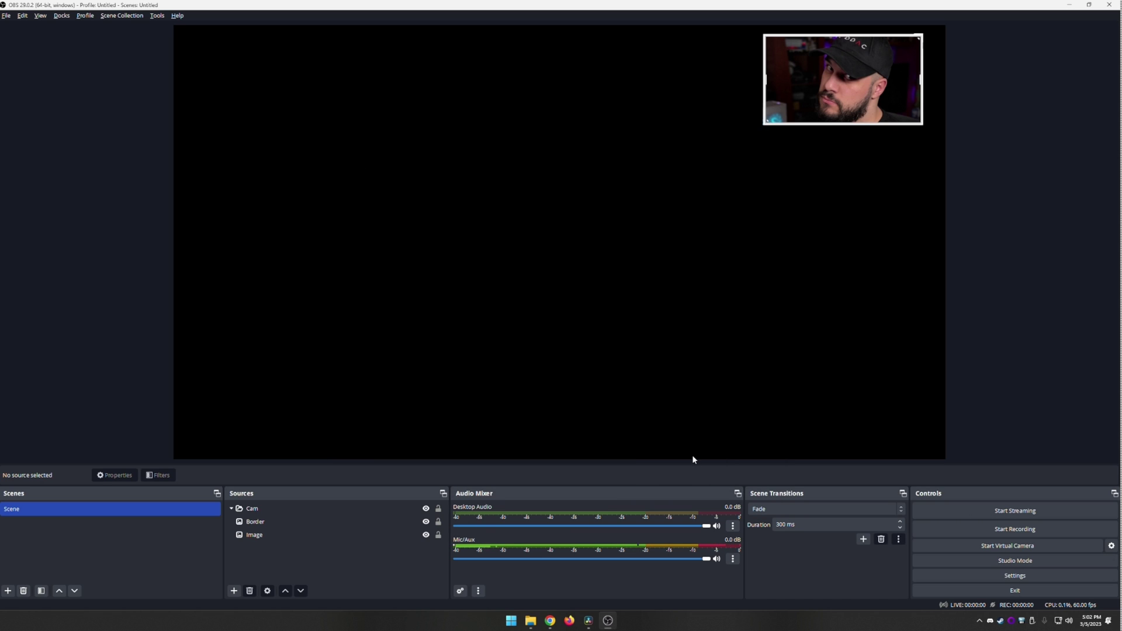
key(ctrl+1)
key(ctrl+2)
key(ctrl+1)
key(ctrl+2)
key(ctrl+1)
key(ctrl+2)
key(ctrl+1)
key(ctrl+2)
key(ctrl+1)
key(ctrl+2)
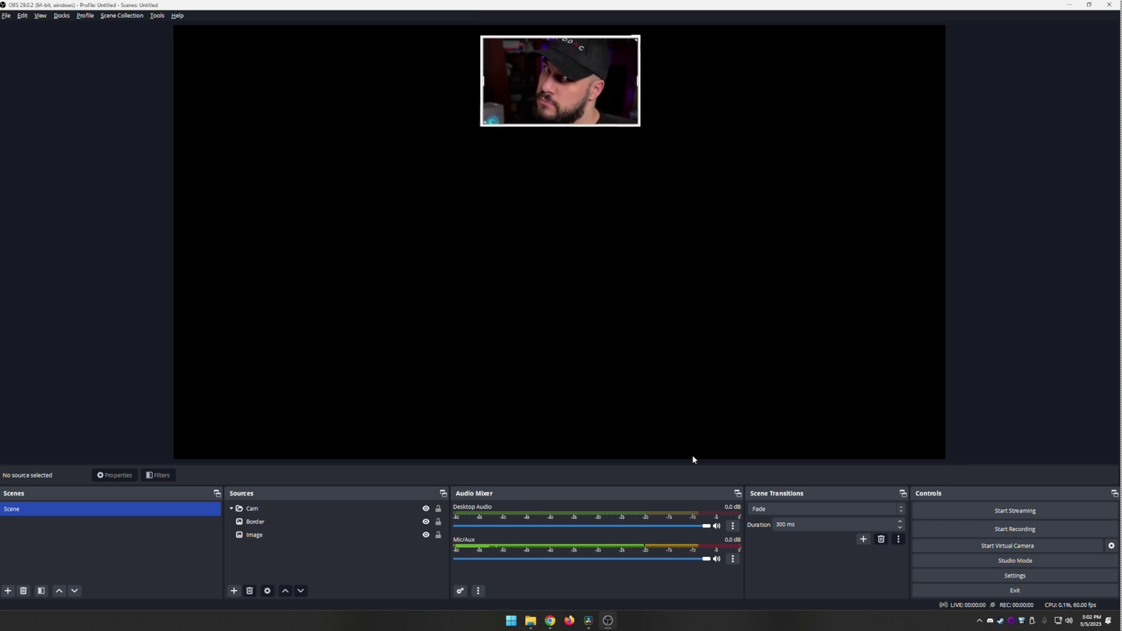
key(ctrl+1)
key(ctrl+2)
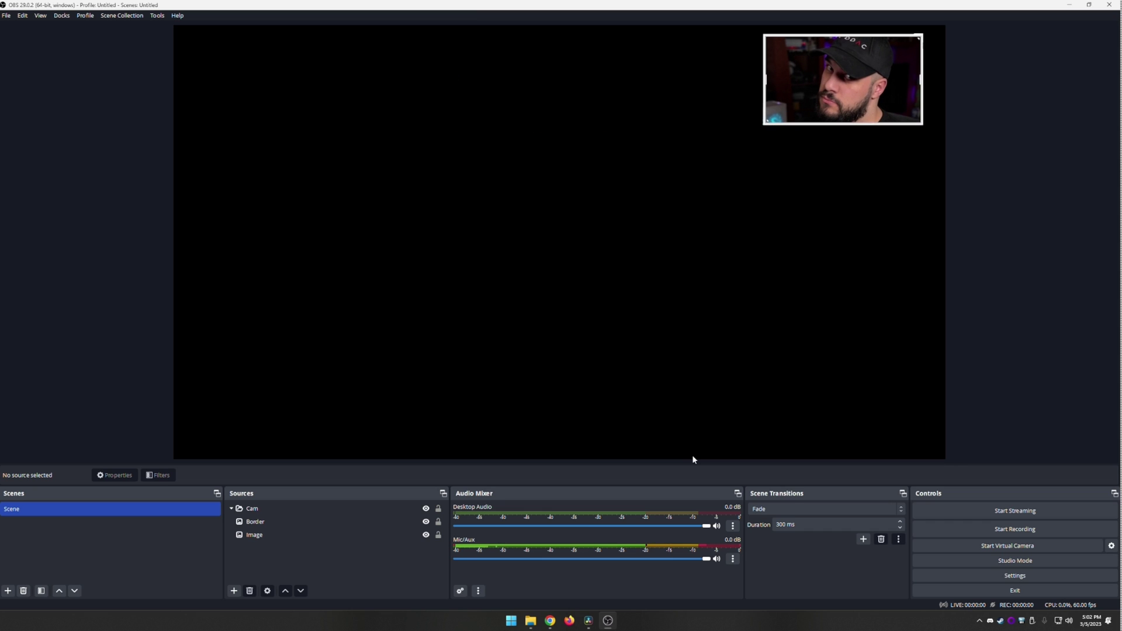